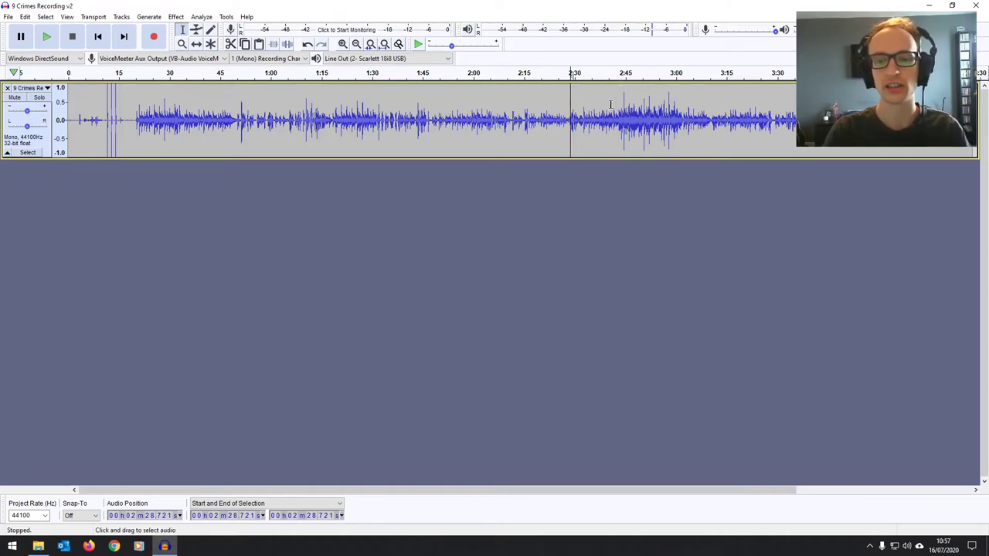
Play the recording from about 2:37 to listen to it
click(601, 103)
key(space)
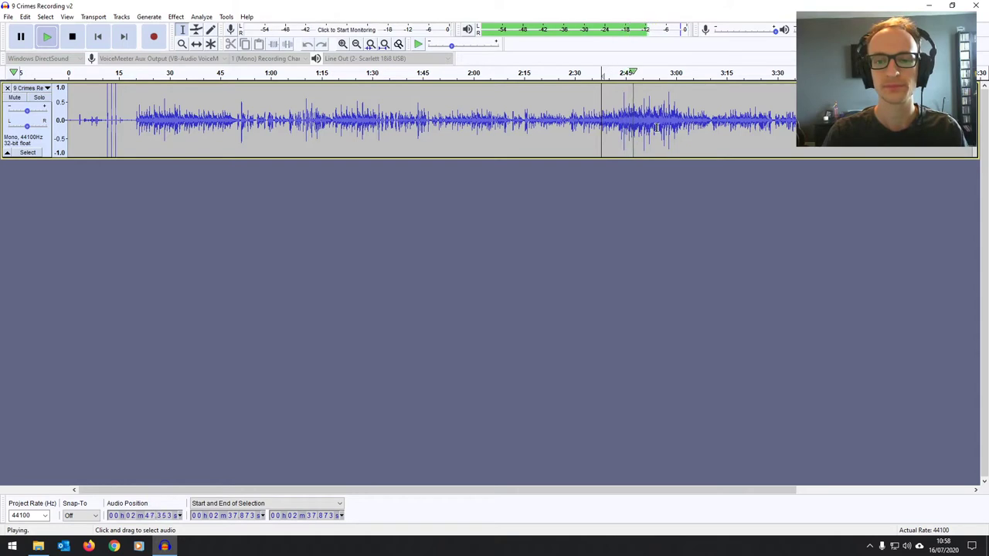
key(space)
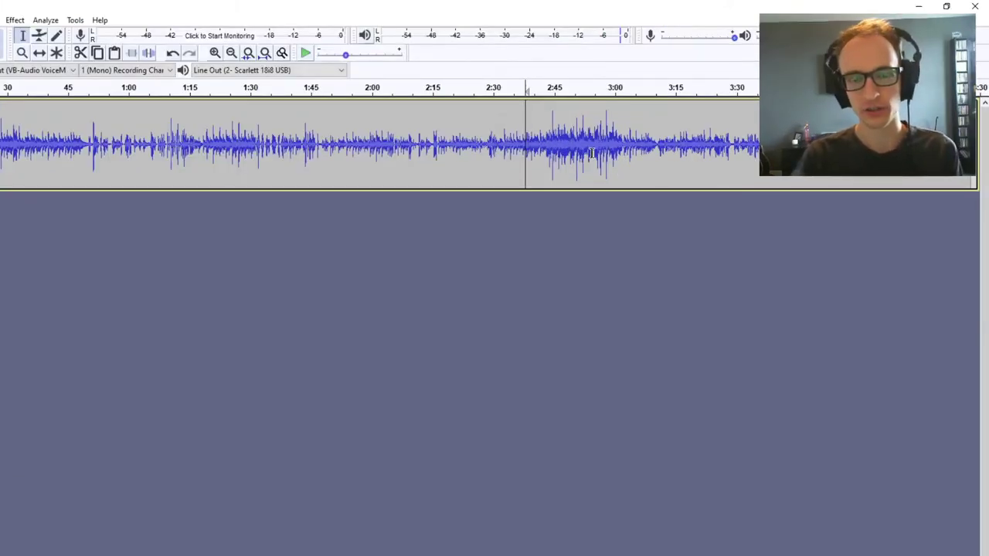
Try trial selections of roughly 2:44–3:00 and 2:45–3:00, clearing each one
click(584, 146)
drag(621, 131, 544, 135)
click(548, 136)
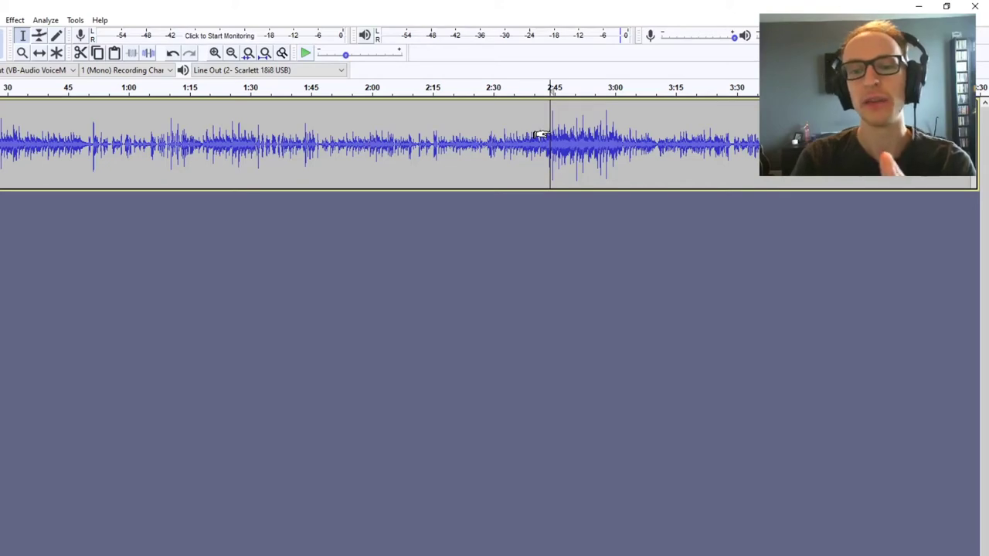
click(547, 124)
drag(547, 123, 624, 127)
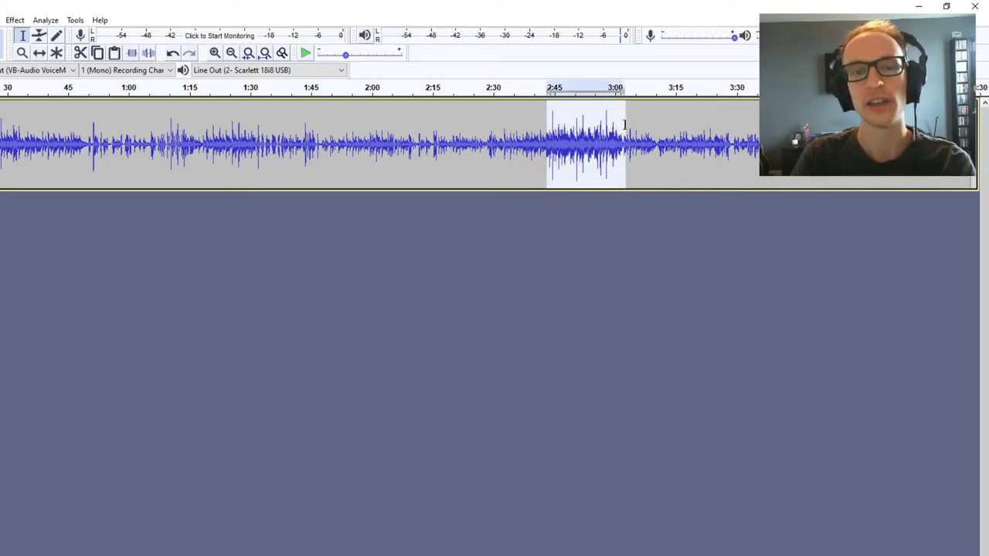
click(543, 128)
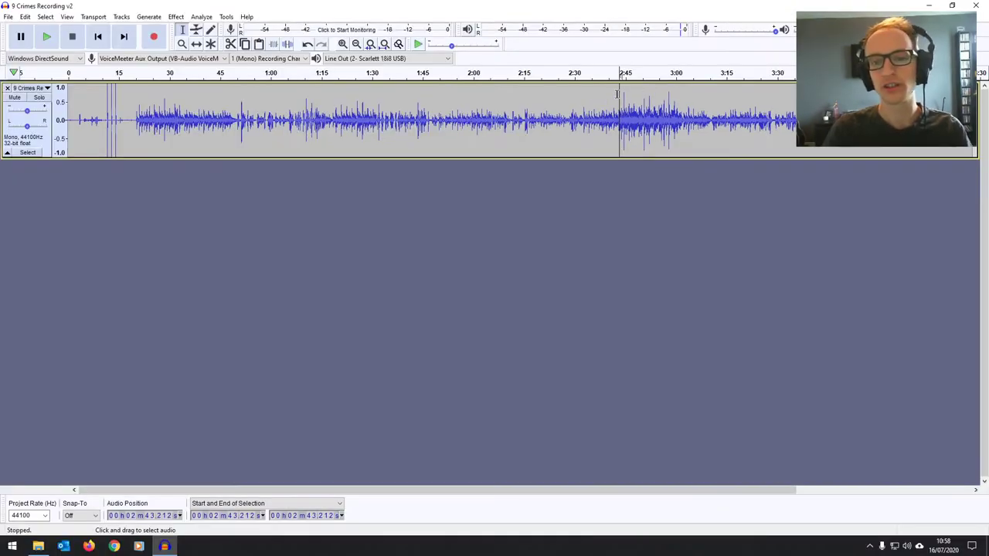
Play briefly from about 2:43, then select 2:43.059 to about 3:00
mouse_move(617, 95)
mouse_down()
mouse_move(636, 97)
mouse_move(620, 99)
mouse_up()
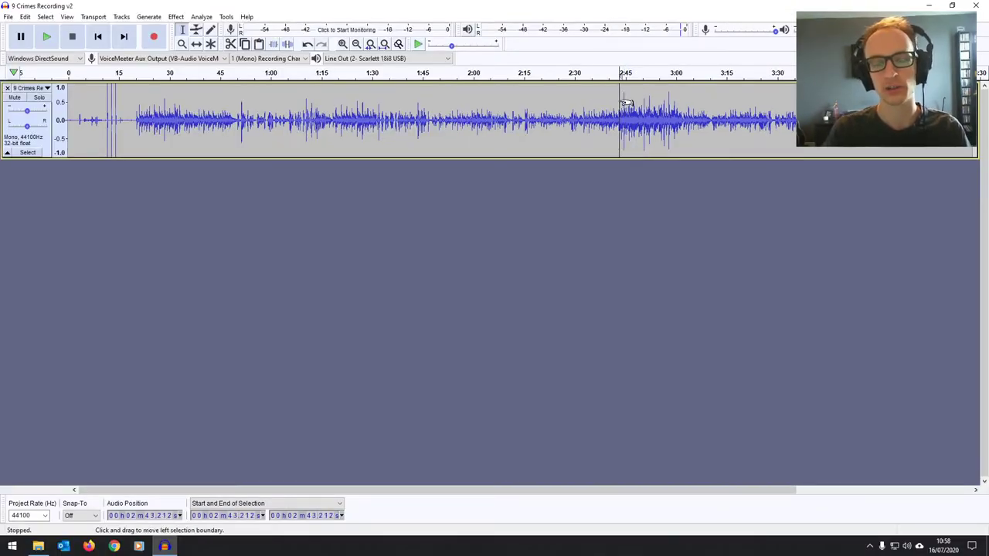
key(space)
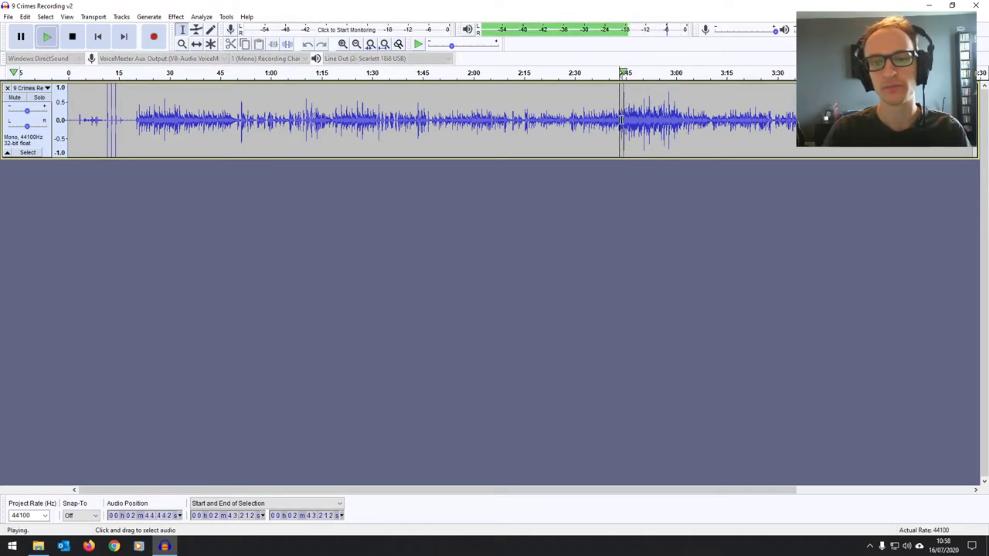
key(space)
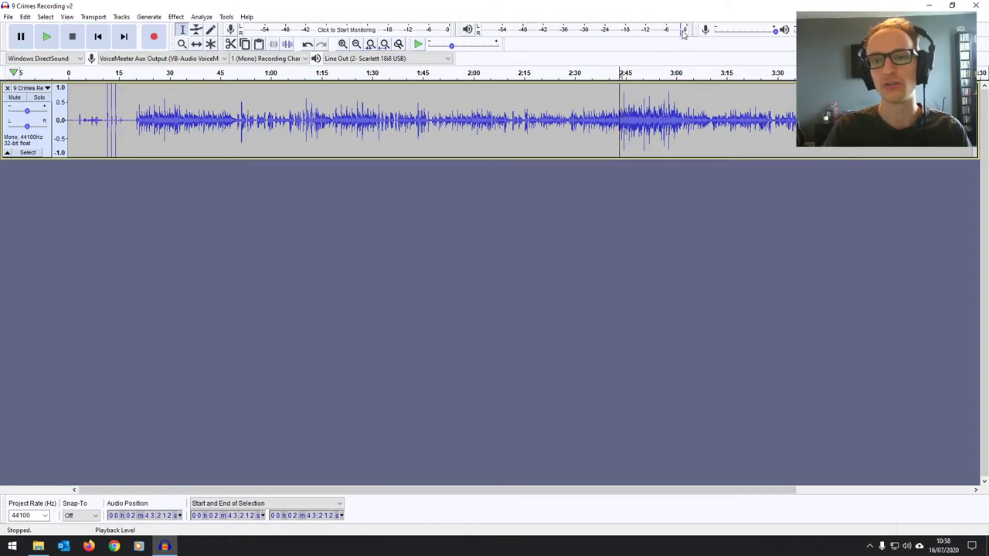
click(614, 105)
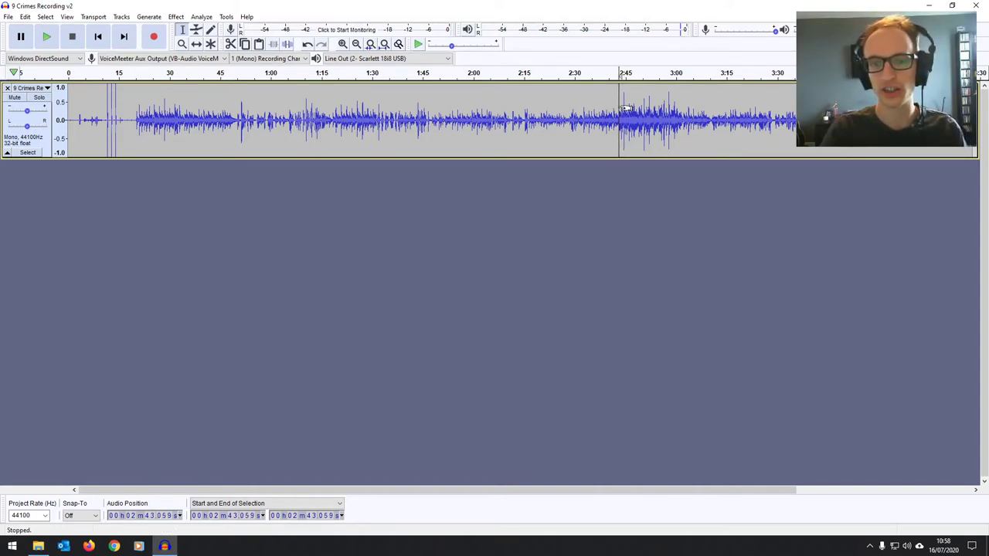
drag(618, 106, 679, 105)
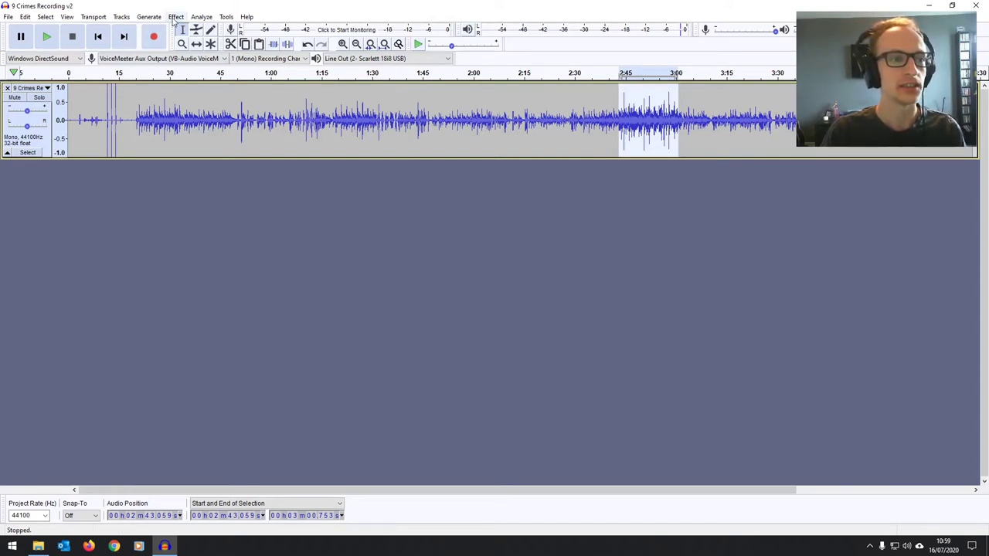
Look at Graphic EQ and close it unapplied, then open Filter Curve instead
click(176, 17)
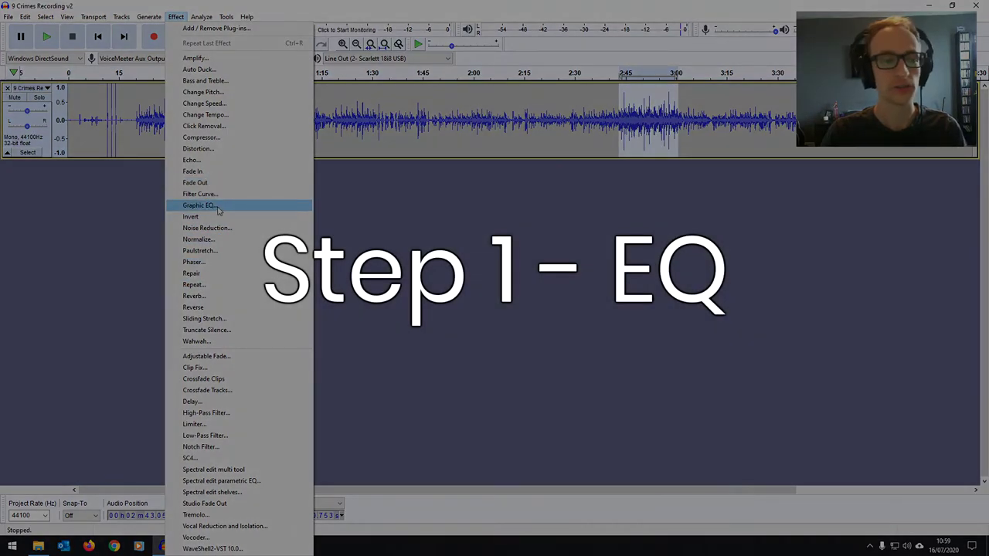
click(217, 205)
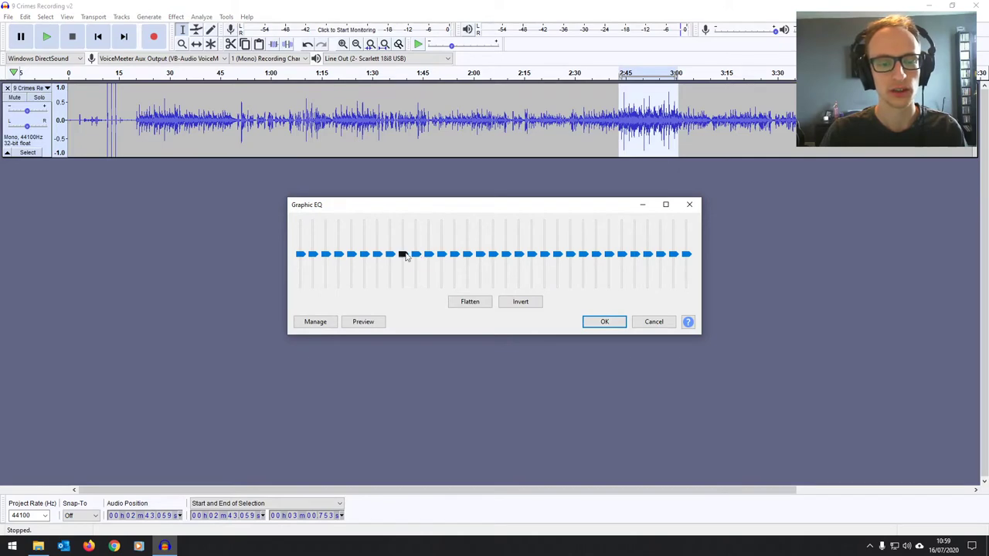
click(689, 204)
click(176, 17)
click(176, 19)
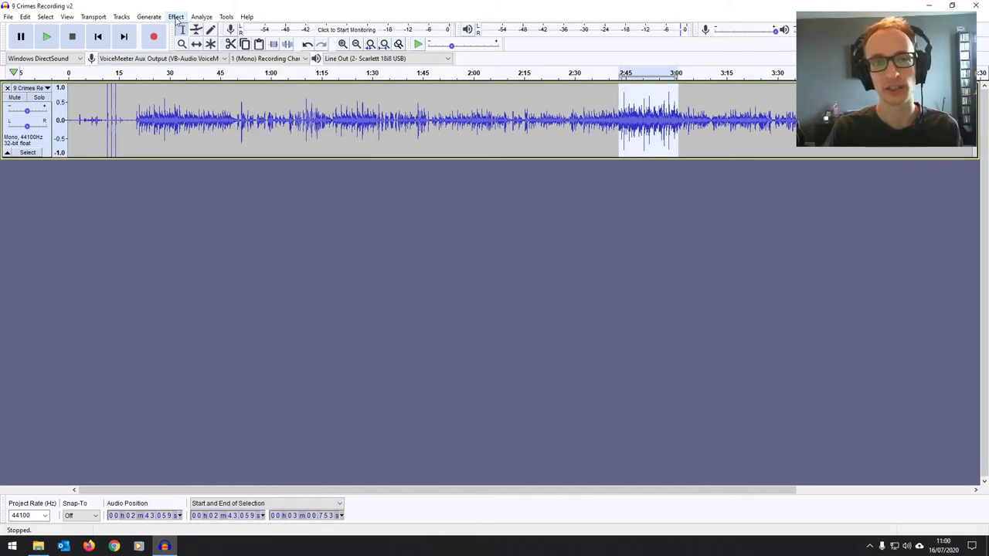
click(177, 17)
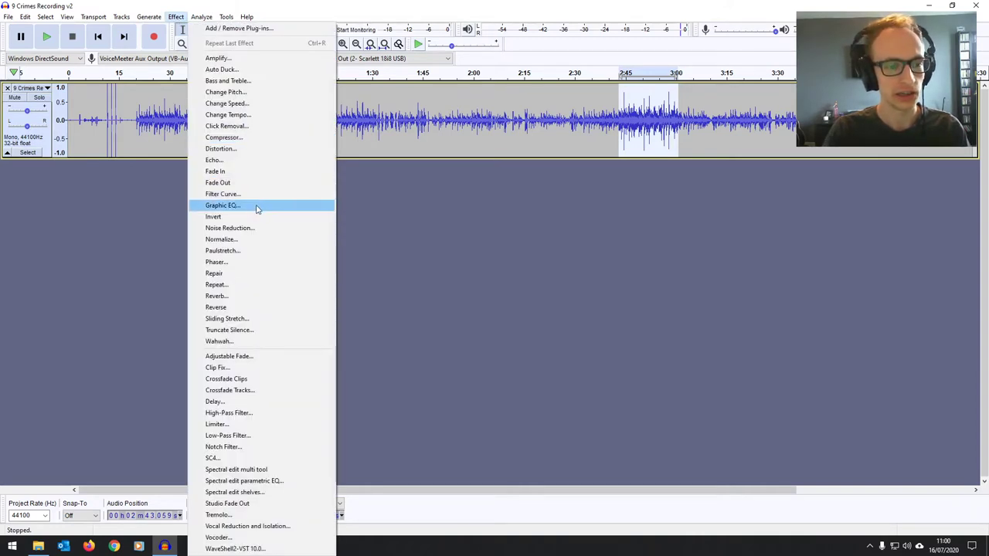
click(201, 195)
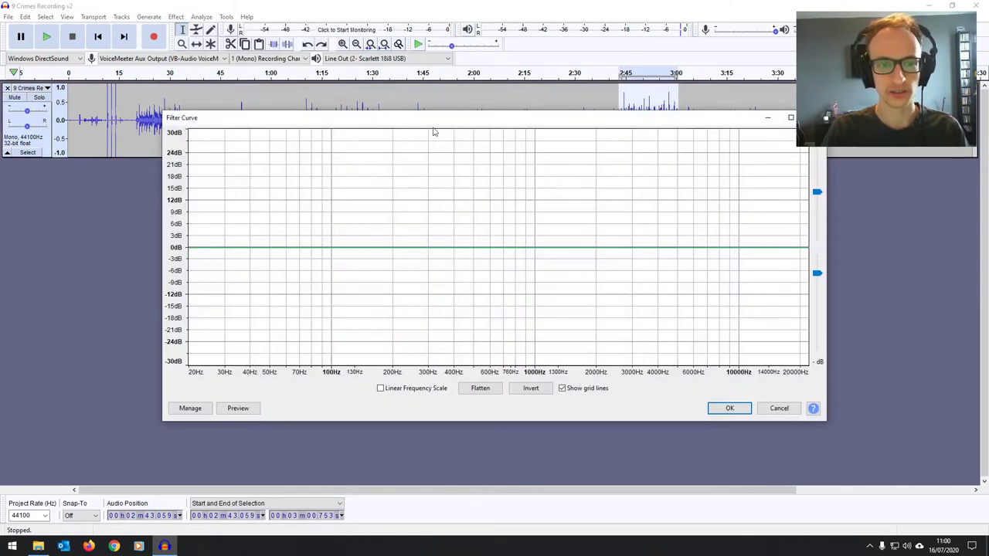
Draw a low cut with a -30 dB point near 40 Hz rising to 0 dB near 90 Hz
drag(434, 125, 454, 104)
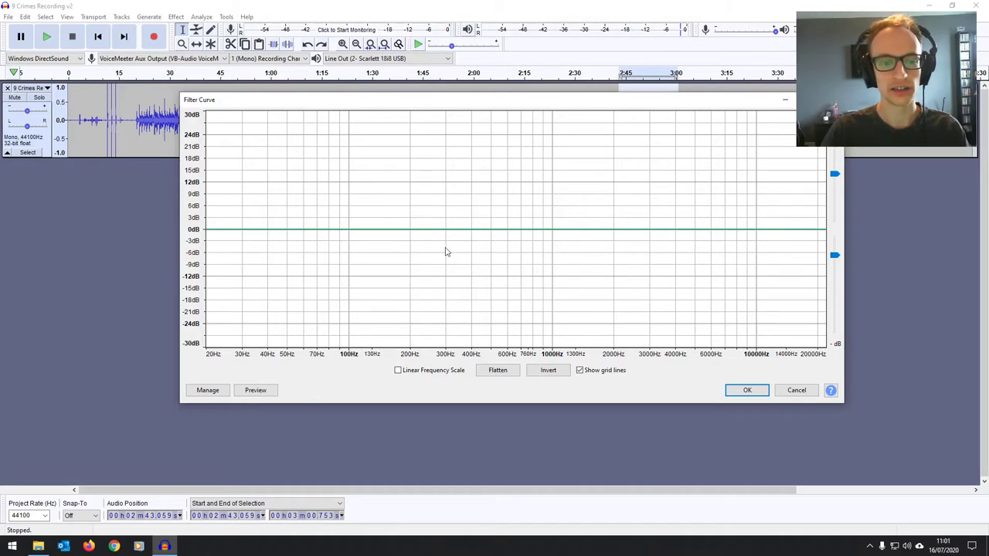
key(Tab)
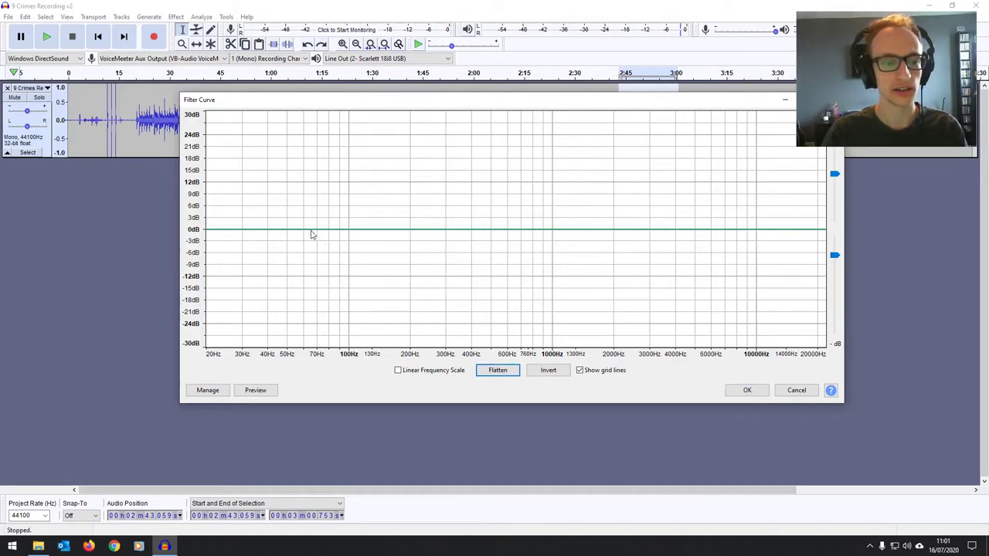
click(312, 231)
click(270, 337)
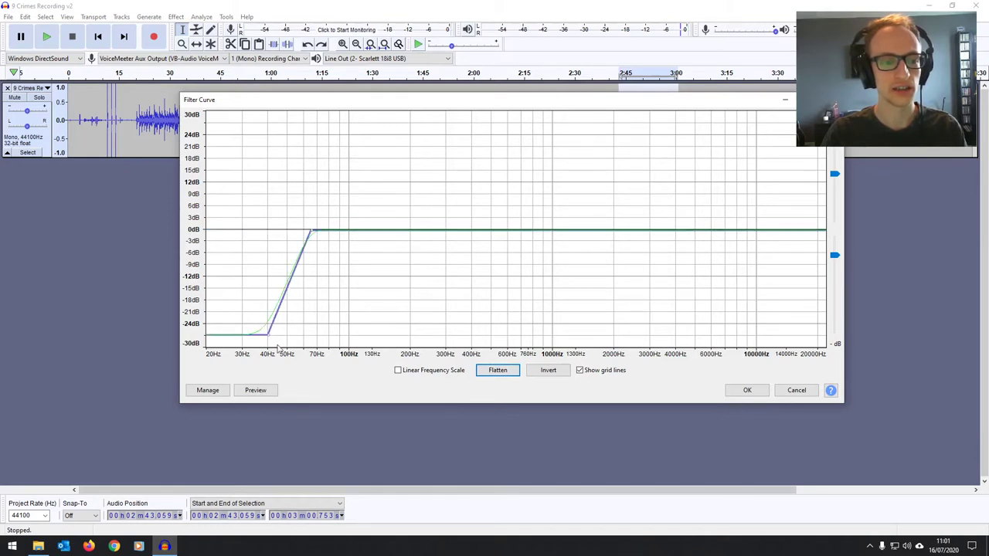
drag(269, 336, 303, 347)
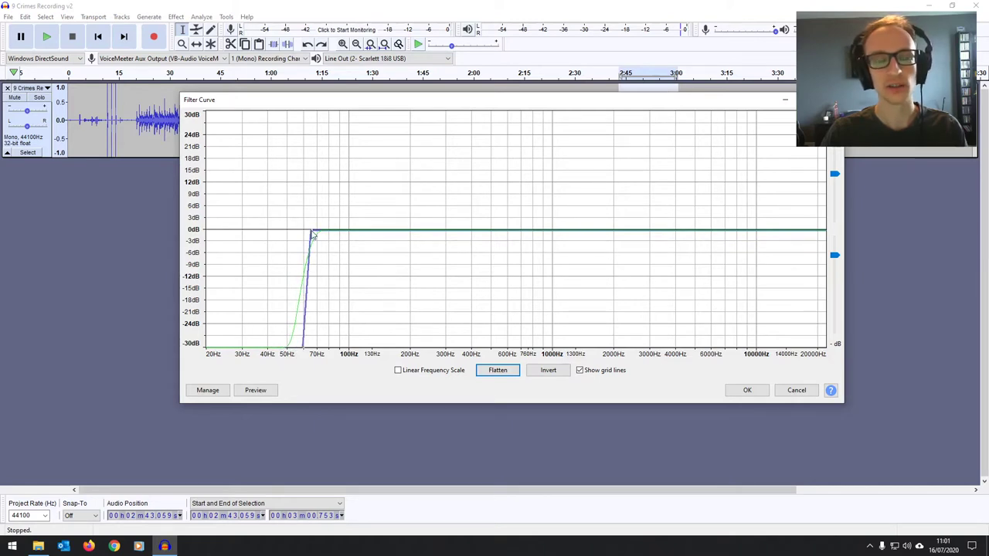
drag(312, 234, 332, 234)
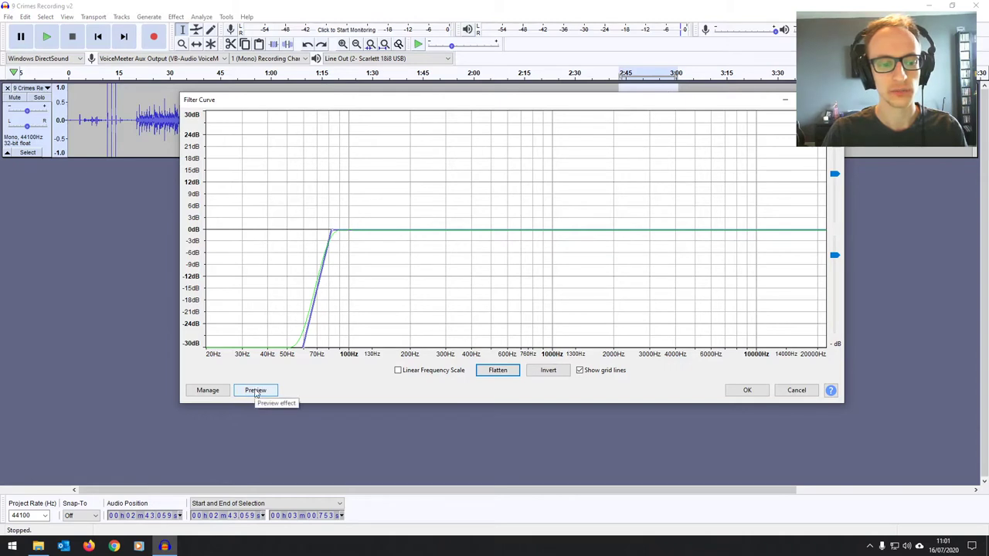
click(256, 390)
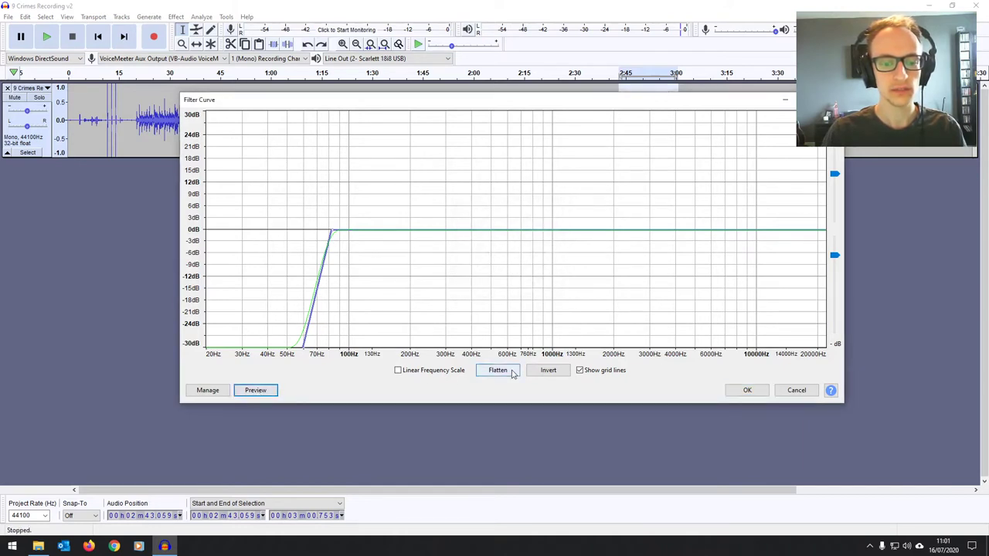
click(498, 371)
click(252, 393)
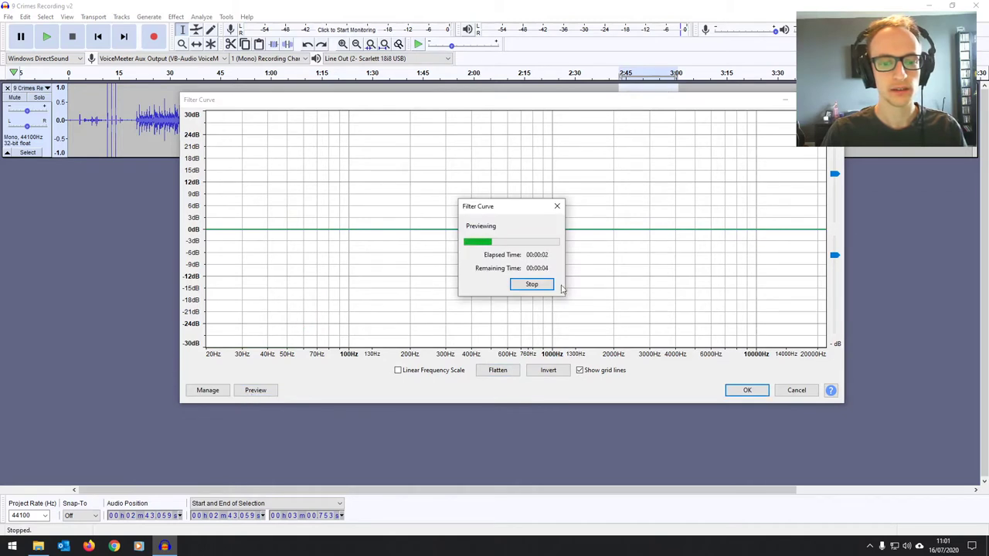
click(546, 286)
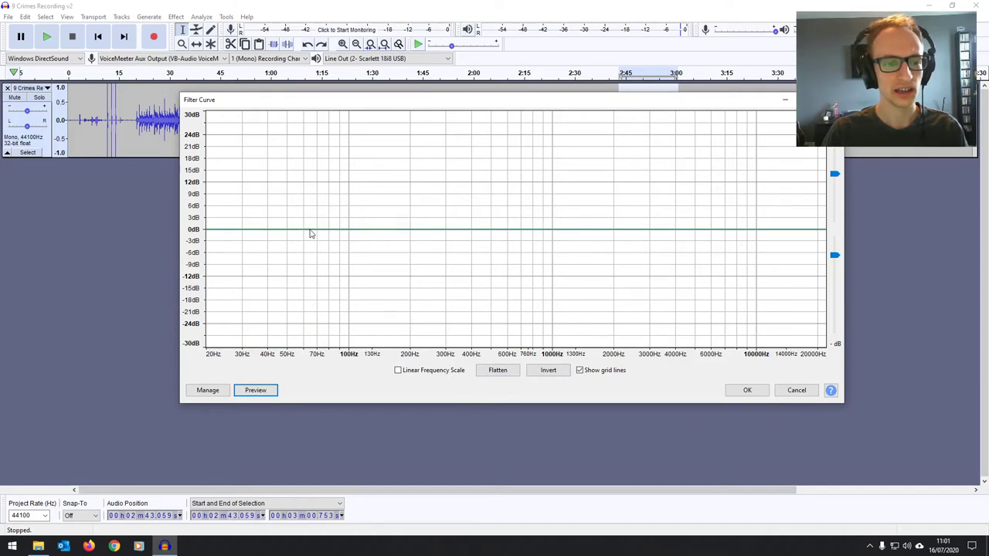
click(310, 230)
drag(310, 230, 299, 354)
drag(310, 240, 299, 349)
drag(312, 231, 333, 230)
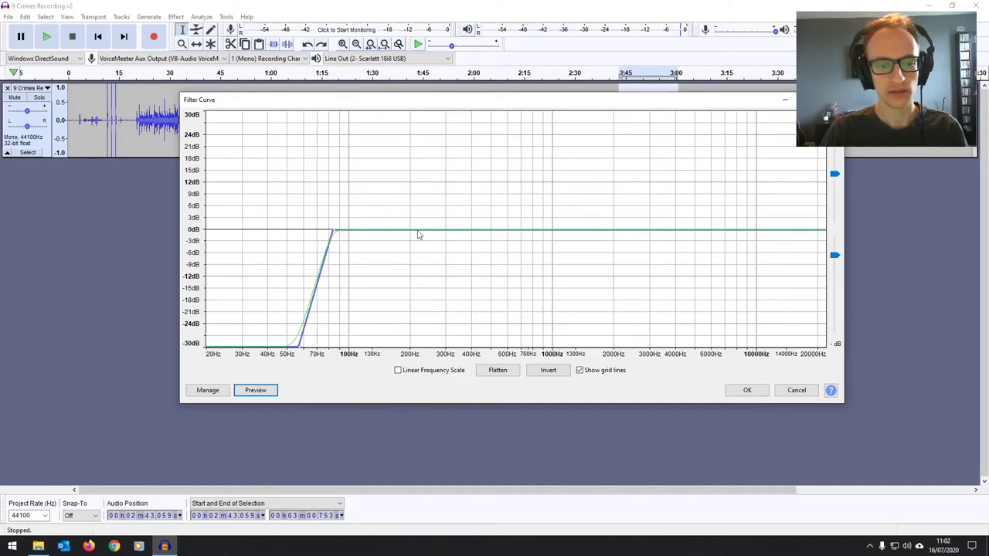
Add a low-mid boost bump near 200 Hz, settle it around 18 dB, and preview
click(390, 234)
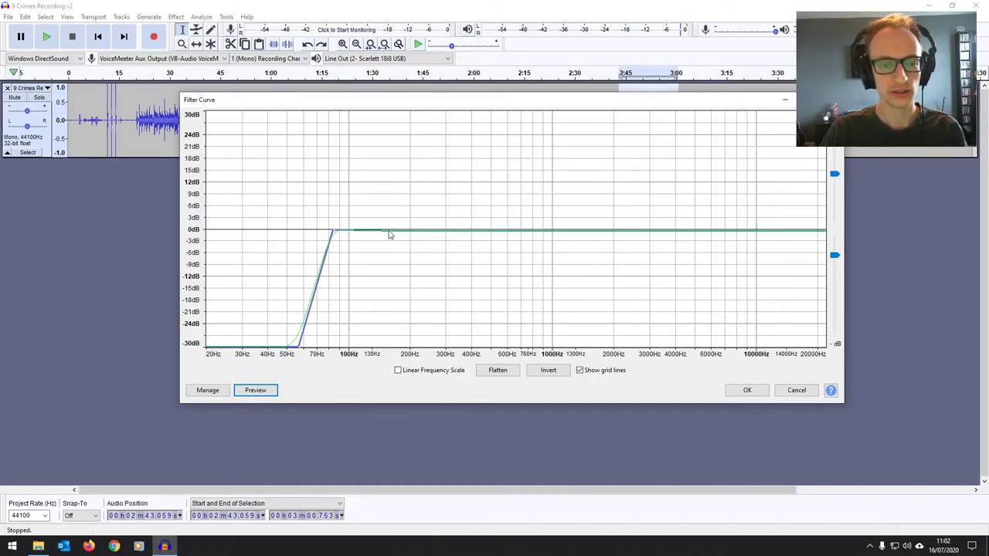
click(448, 234)
click(439, 214)
click(410, 216)
drag(408, 215, 397, 133)
drag(441, 212, 399, 163)
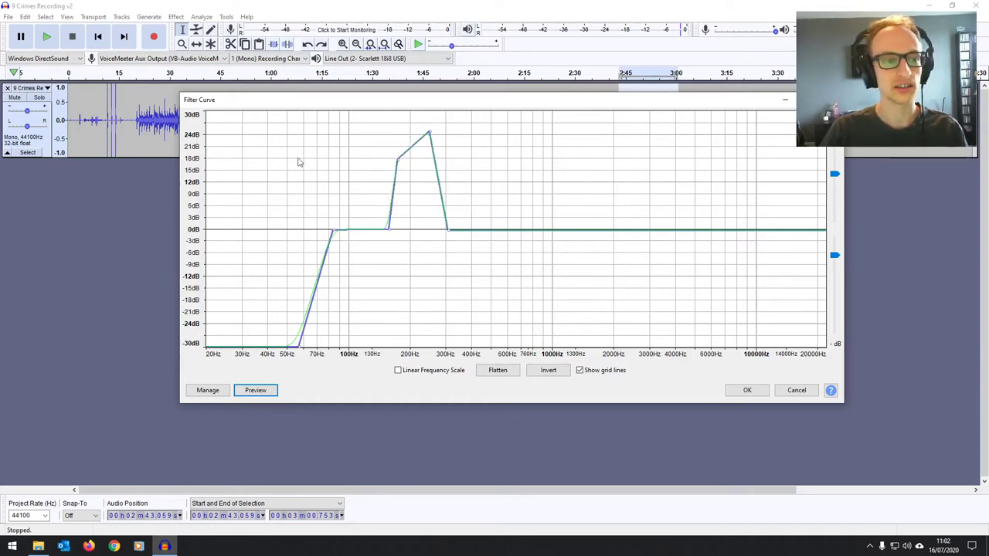
drag(430, 134, 429, 162)
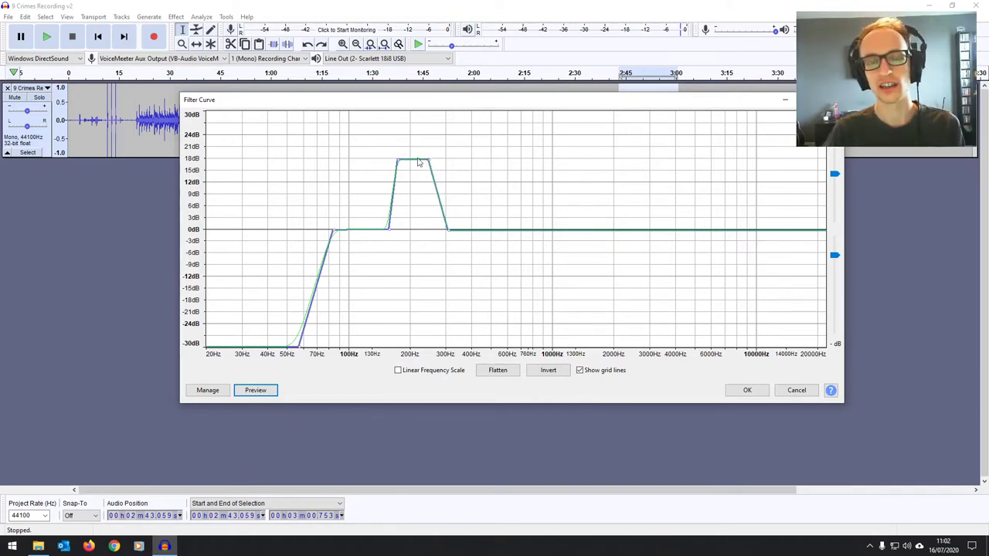
click(255, 392)
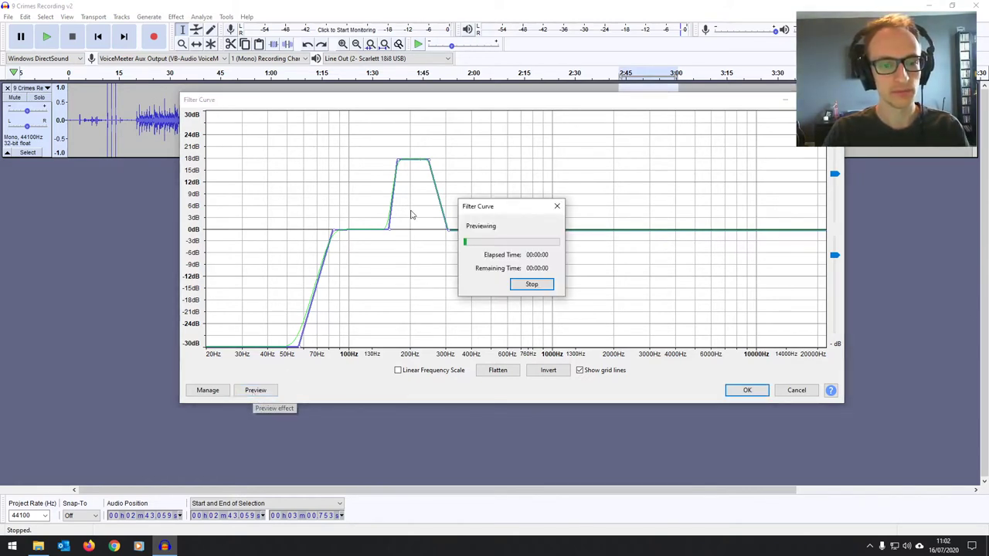
click(532, 284)
Lower the boost to about 12 dB, reshape it to peak near 300 Hz, previewing each change
drag(390, 233, 369, 233)
drag(429, 161, 433, 183)
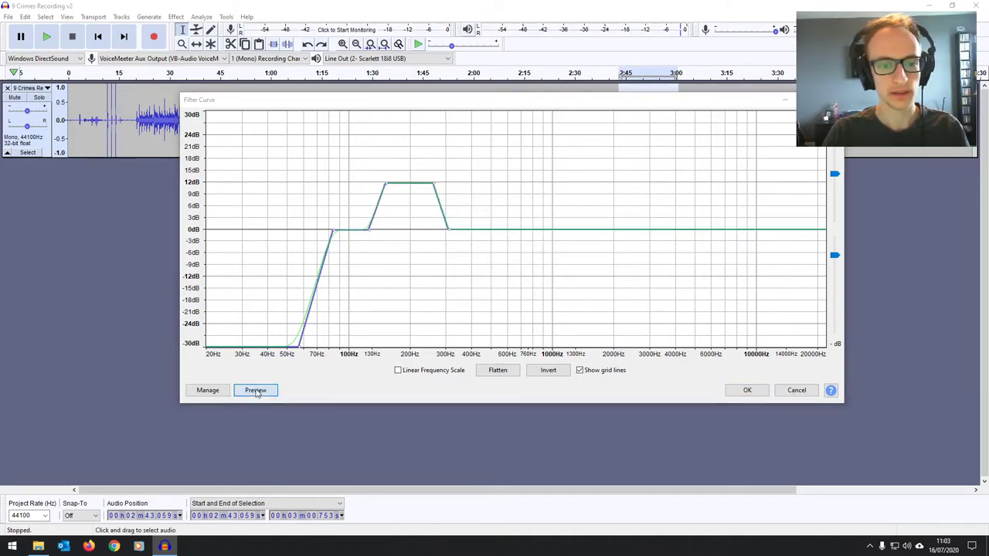
click(255, 390)
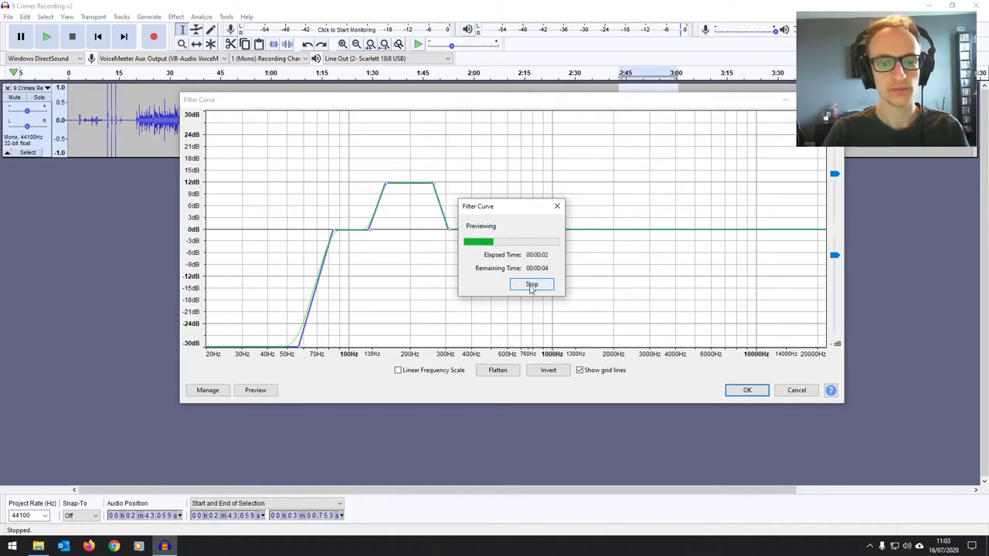
click(531, 284)
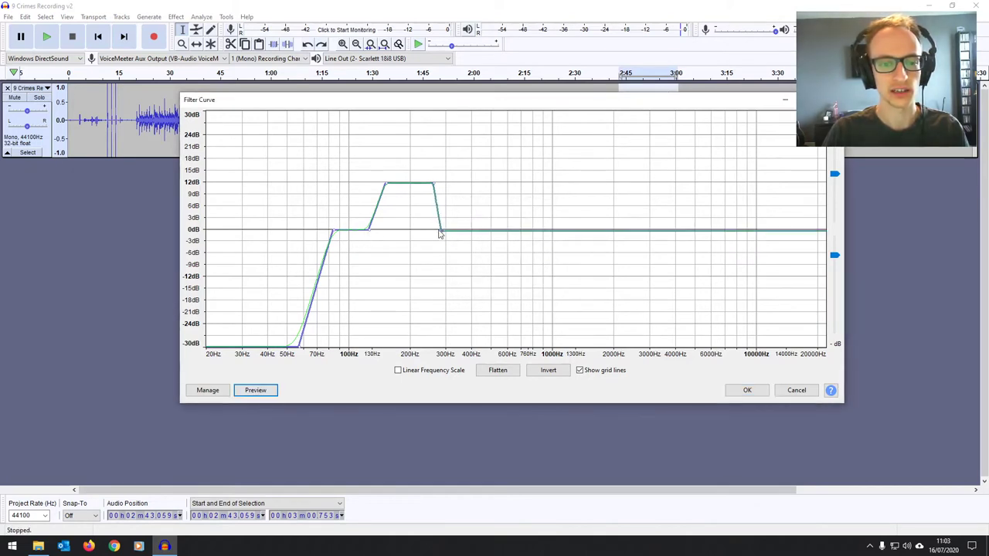
drag(437, 232, 456, 164)
click(255, 390)
click(531, 285)
Preview once more, then pull the 200 Hz and 330 Hz points down to about -4 dB
drag(399, 193, 416, 174)
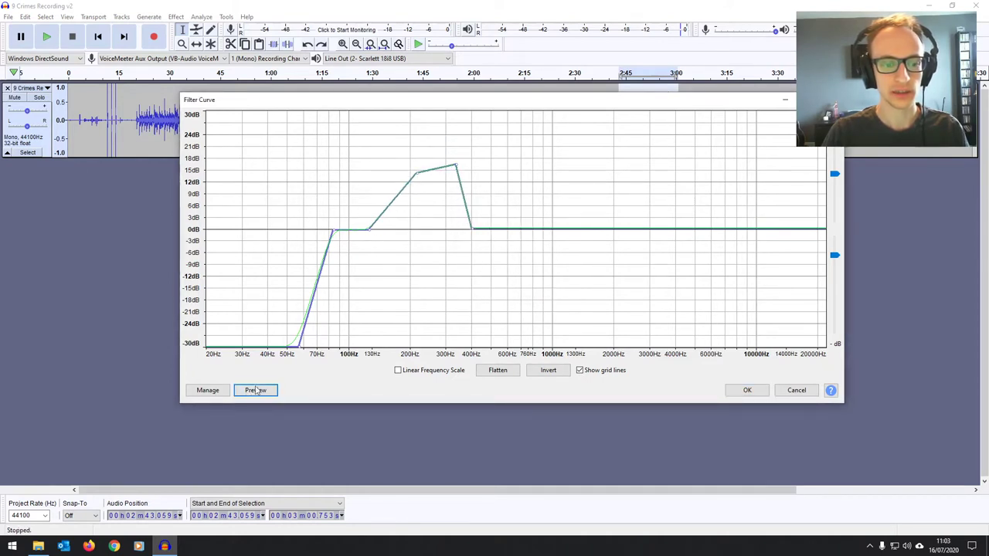
click(255, 390)
click(531, 285)
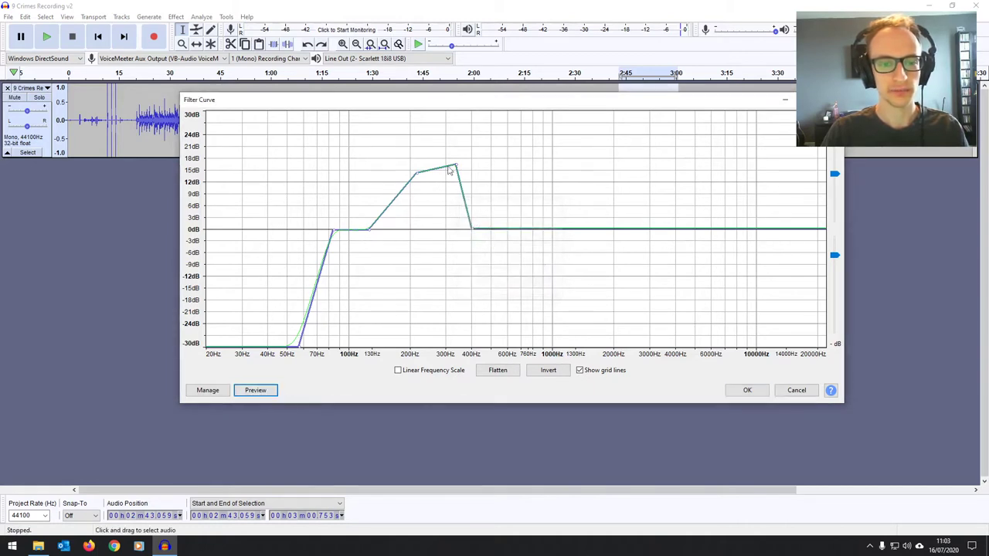
drag(418, 174, 395, 252)
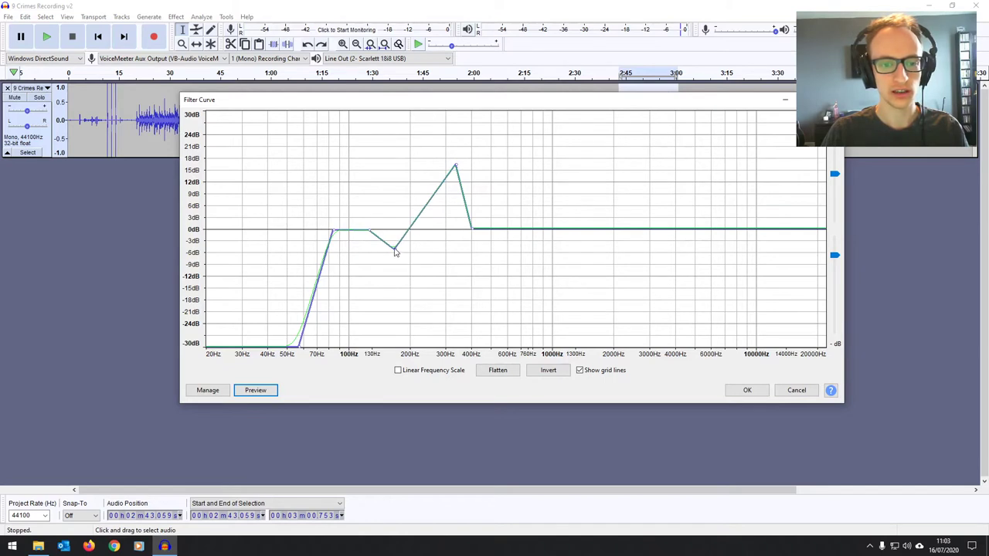
drag(455, 165, 456, 254)
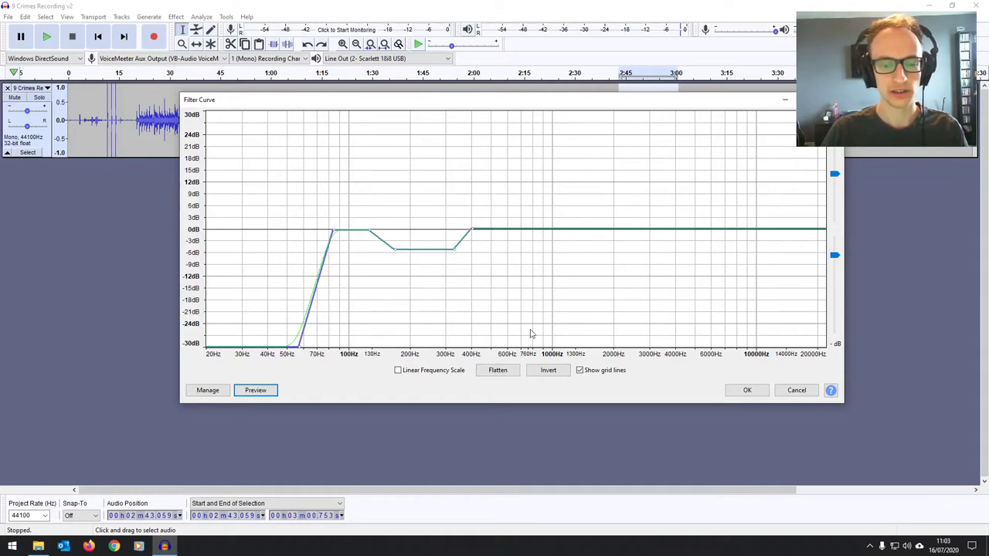
Raise the dip's left and right points from about -4 to -3 dB, previewing the gentler cut
drag(372, 236, 381, 229)
click(255, 390)
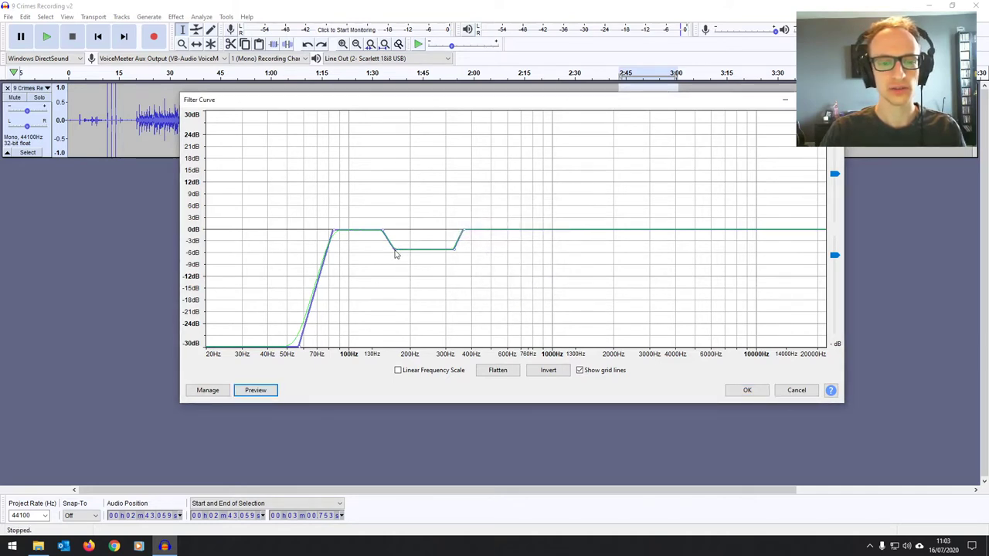
drag(394, 254, 394, 245)
drag(455, 252, 455, 247)
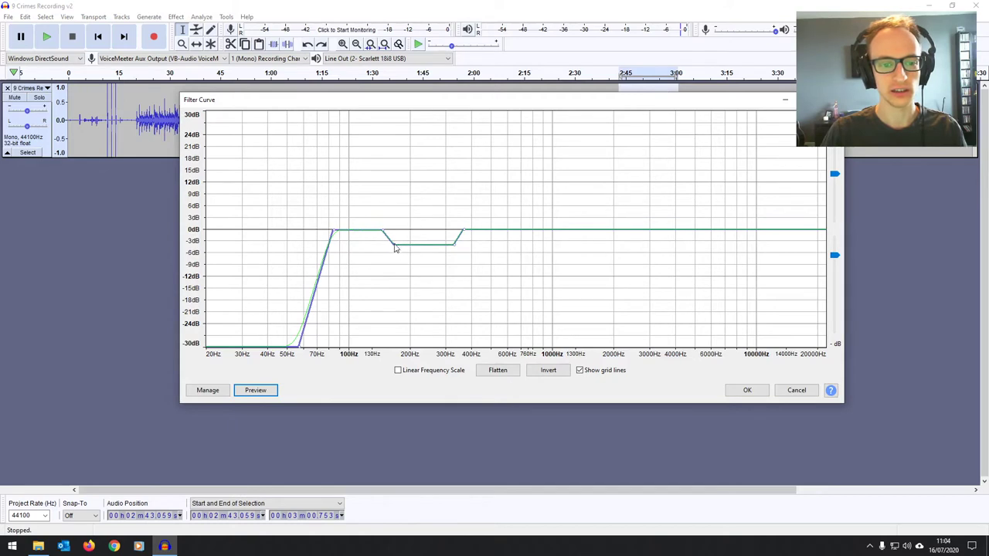
drag(394, 245, 394, 241)
drag(454, 252, 455, 247)
click(255, 390)
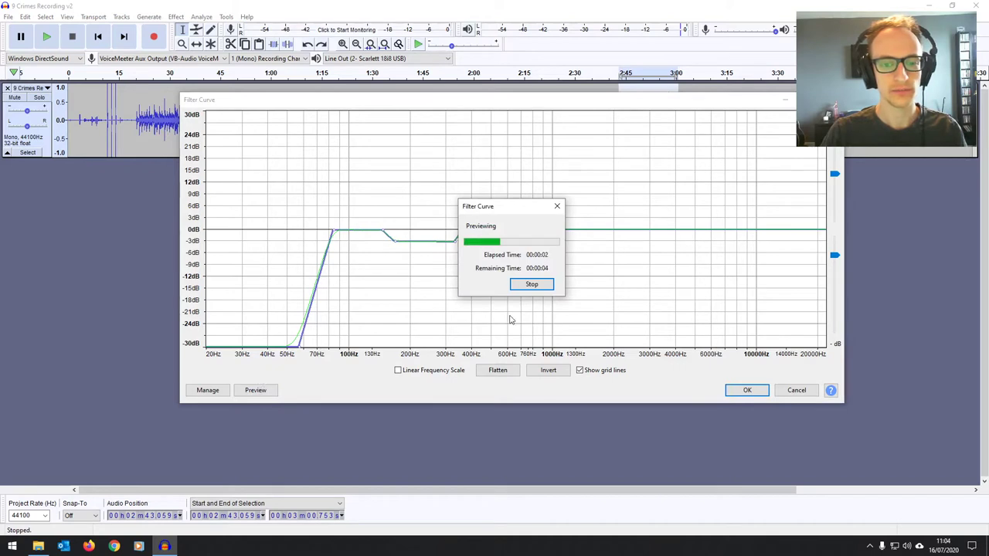
click(528, 285)
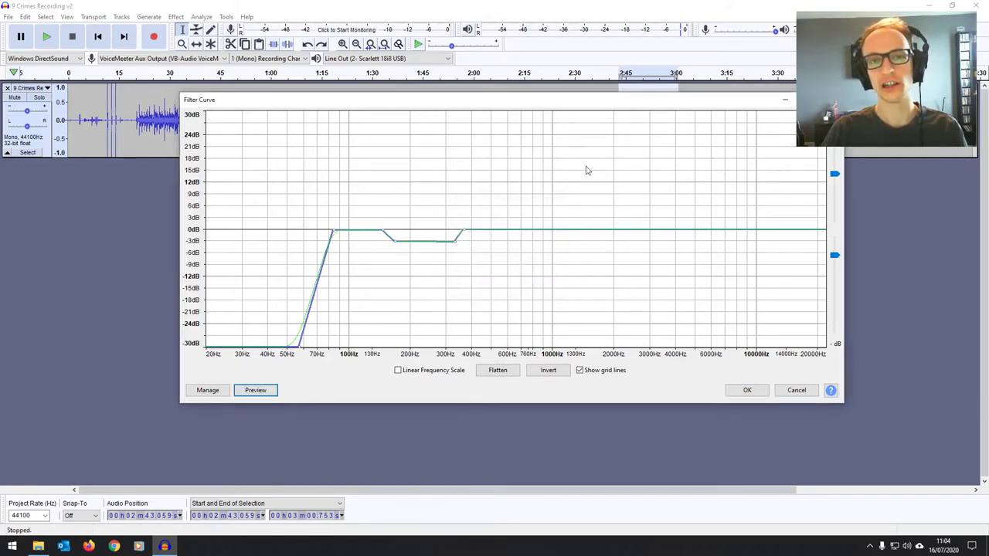
Add points near 2500 and 6000 Hz, raise them to about +3 dB, and preview
click(633, 232)
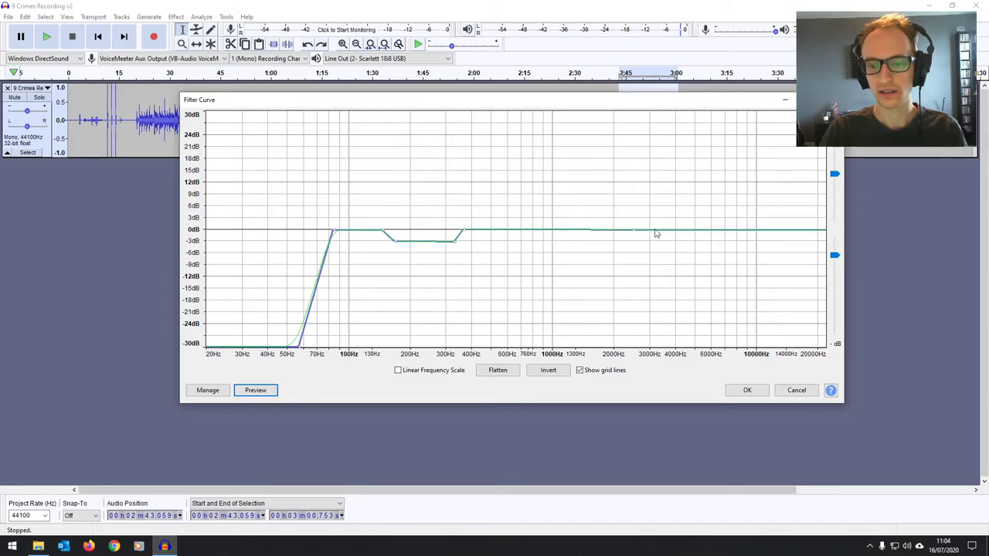
click(713, 230)
drag(638, 230, 638, 223)
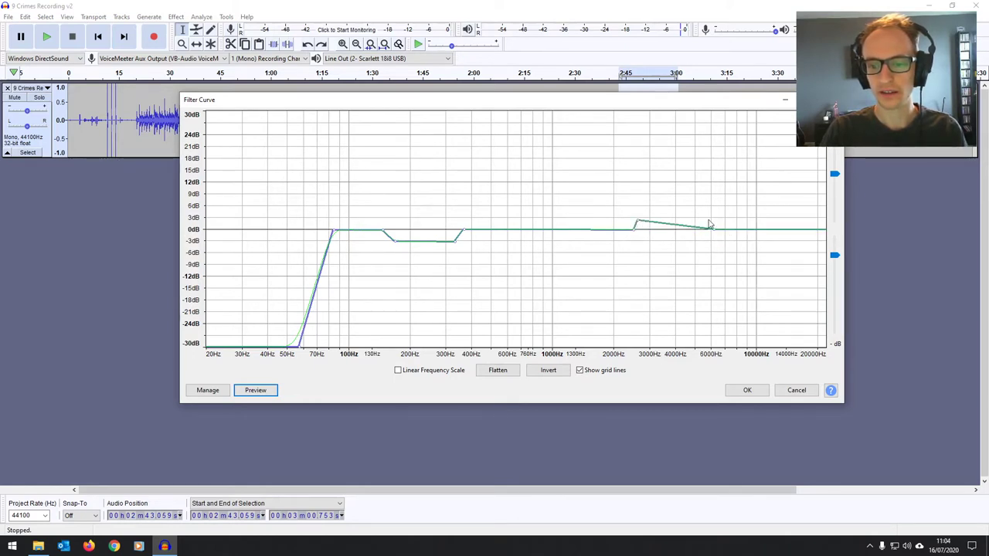
drag(709, 224, 671, 221)
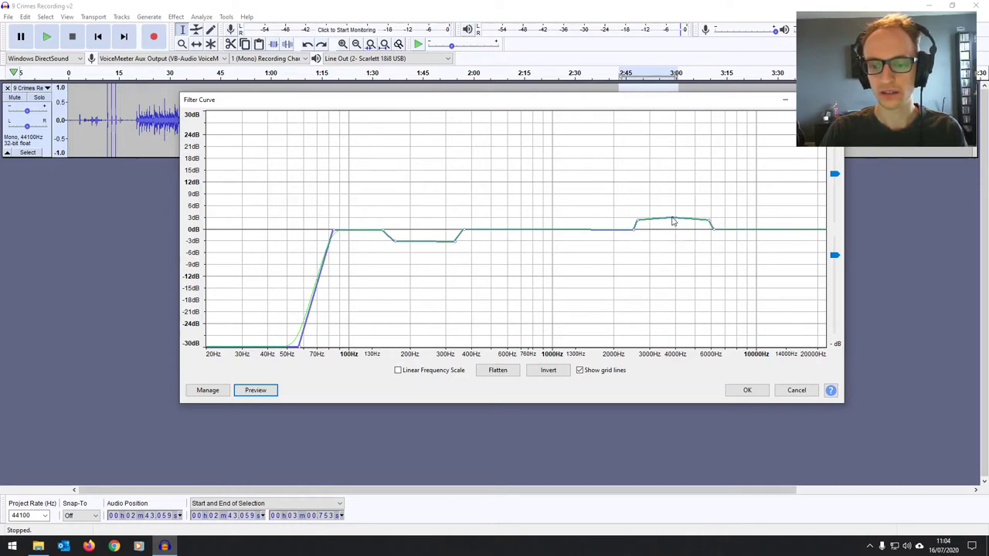
click(269, 390)
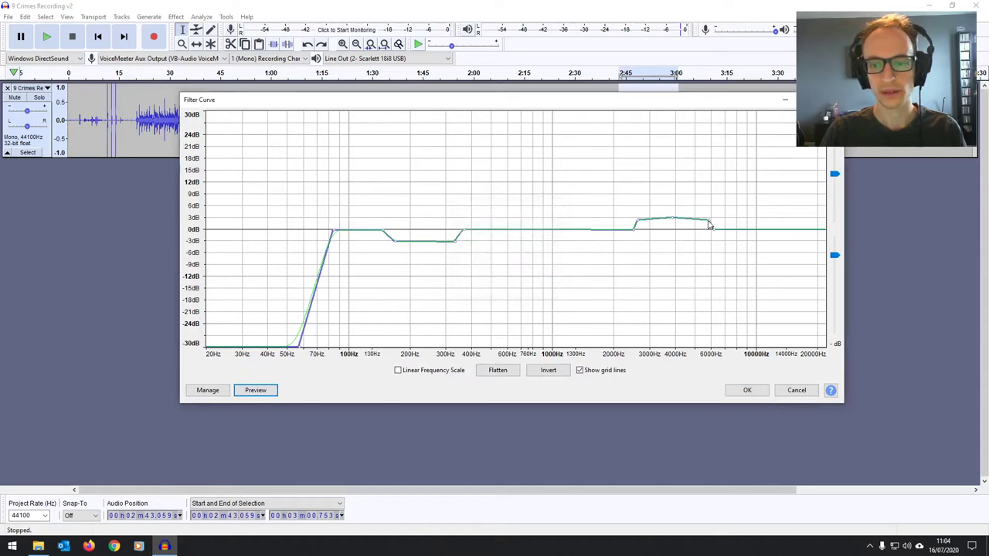
Test stronger high boosts of about +6 dB and then 12 dB, previewing each
drag(711, 220, 729, 205)
drag(672, 222, 658, 209)
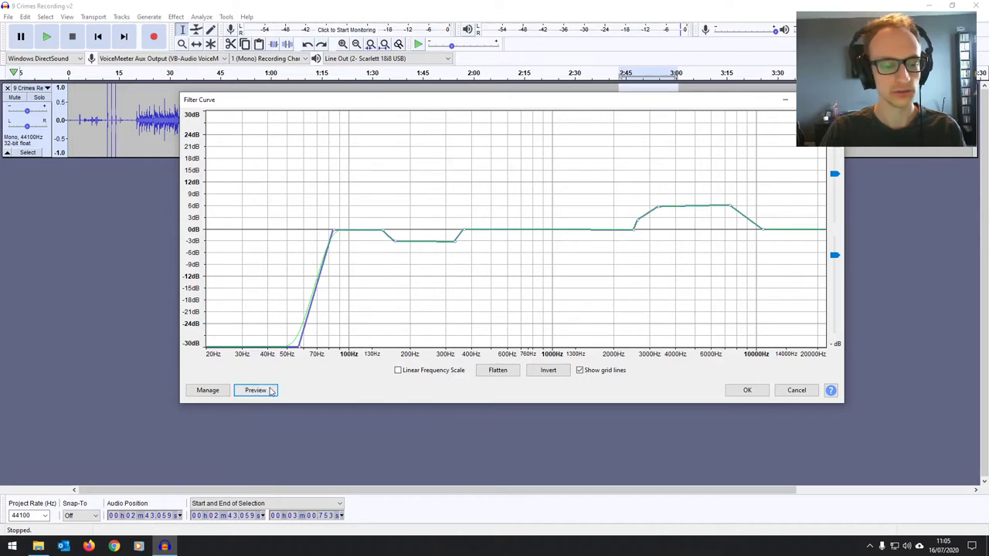
click(269, 391)
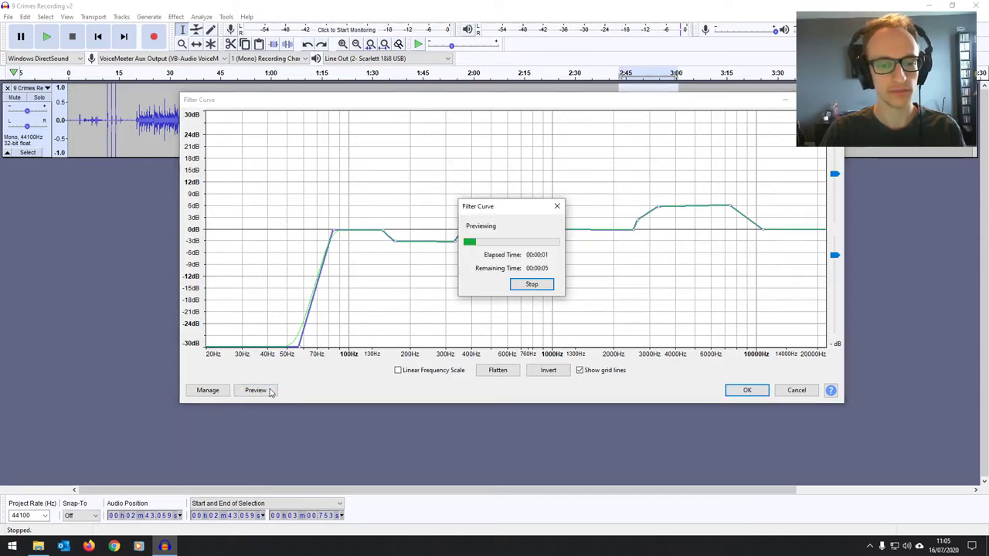
click(532, 285)
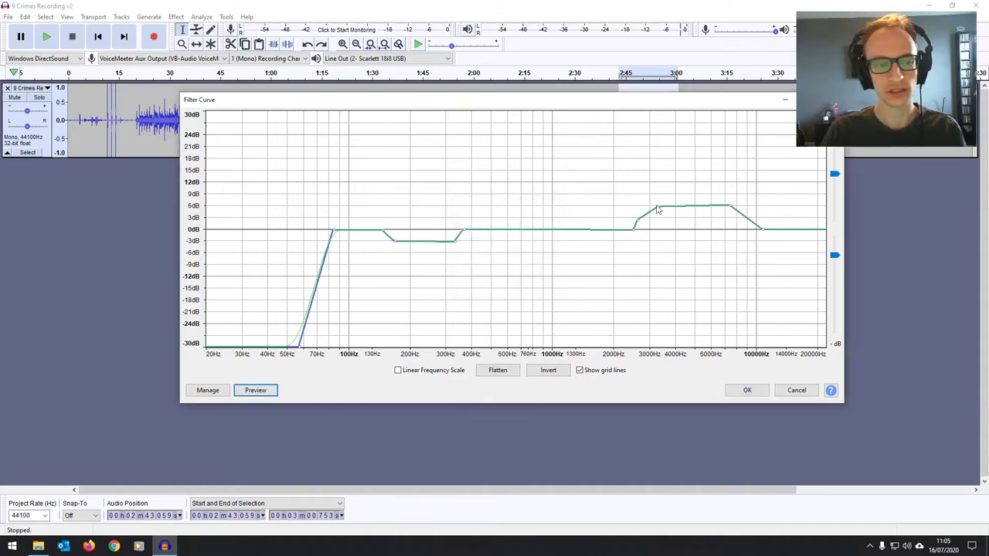
drag(658, 207, 654, 185)
drag(729, 206, 730, 188)
click(255, 390)
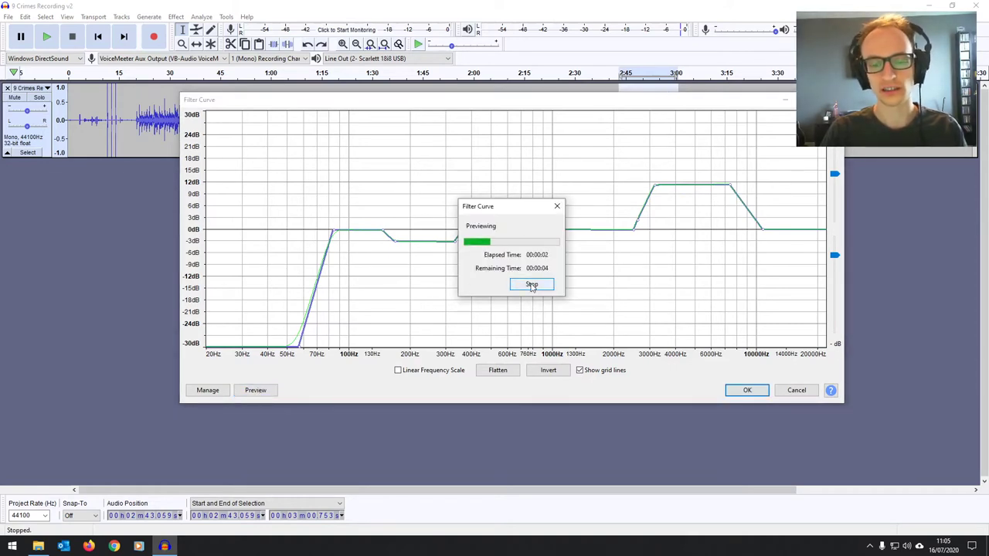
click(532, 284)
Drop the high boost back to about +2 dB spanning roughly 2500–8000 Hz and preview it
drag(653, 186, 644, 213)
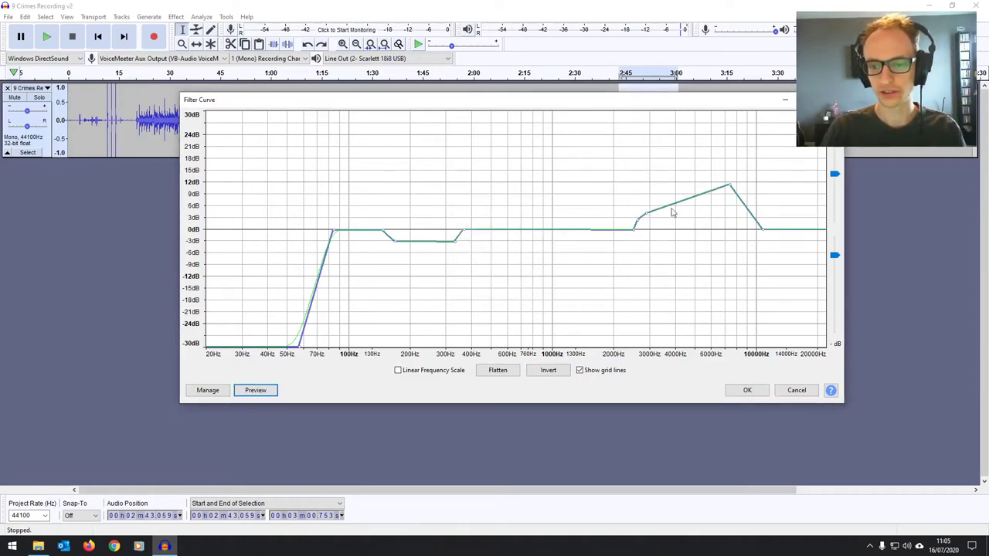
drag(730, 190, 729, 214)
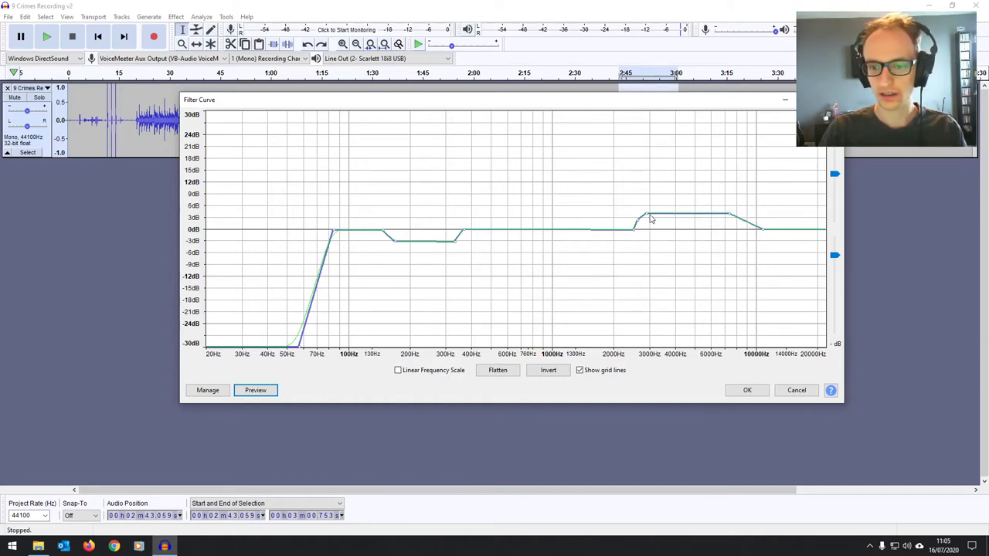
drag(730, 215, 740, 217)
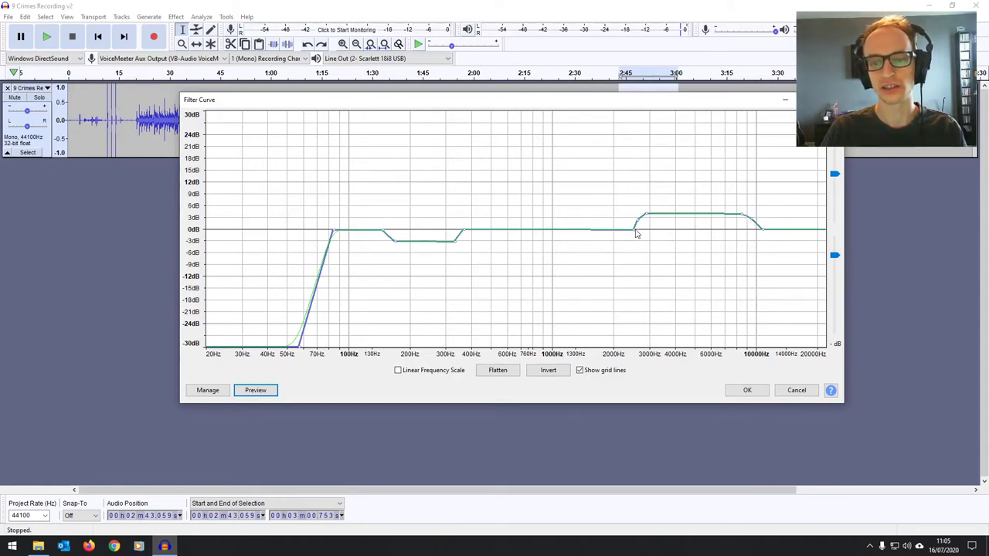
drag(634, 234, 632, 233)
click(272, 390)
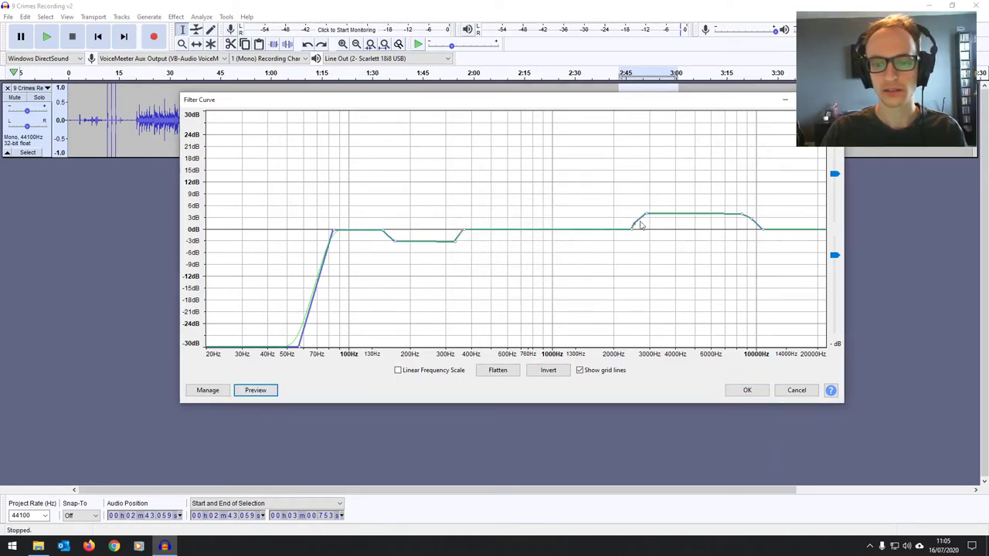
drag(642, 223, 740, 229)
click(254, 390)
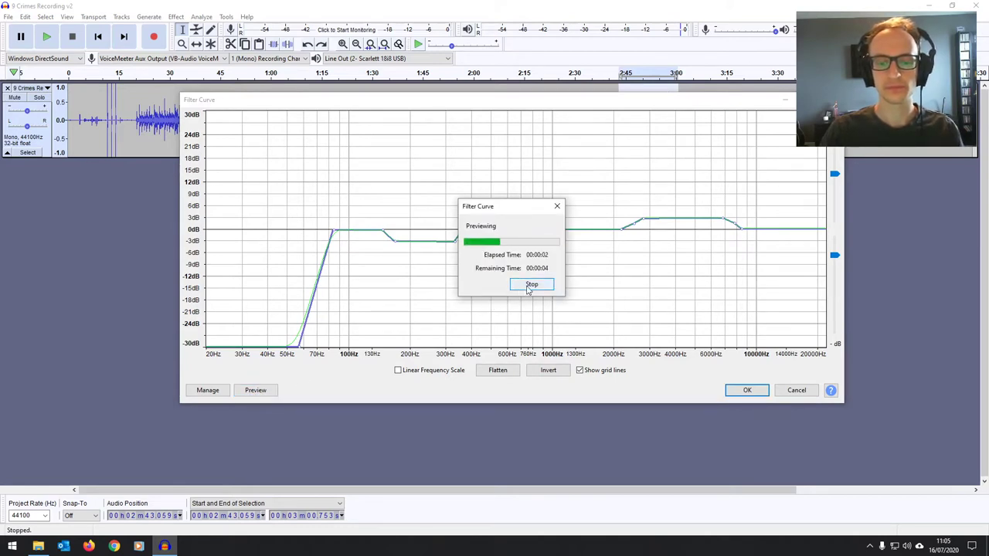
click(538, 287)
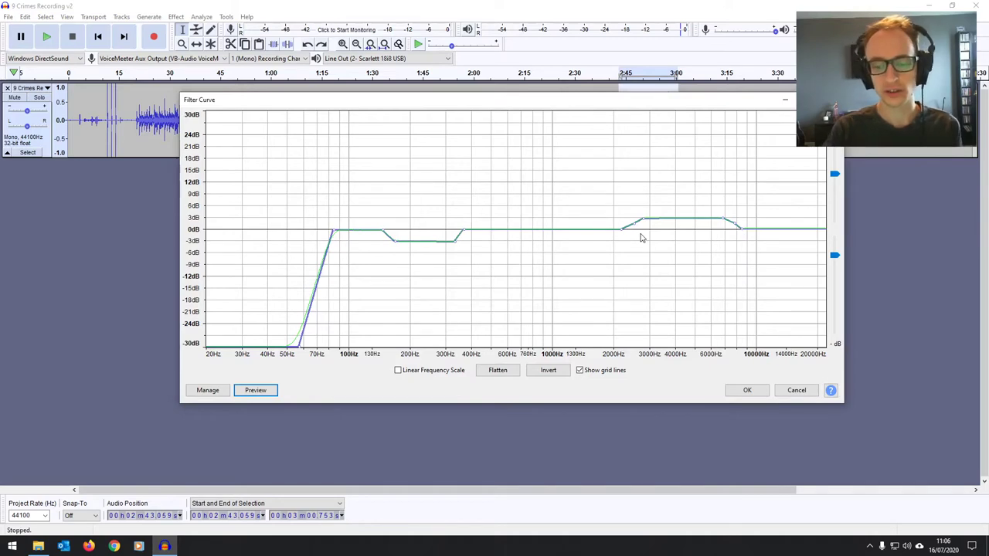
Try nearby ranges and reselect the passage from about 2:43 to 3:00
click(745, 390)
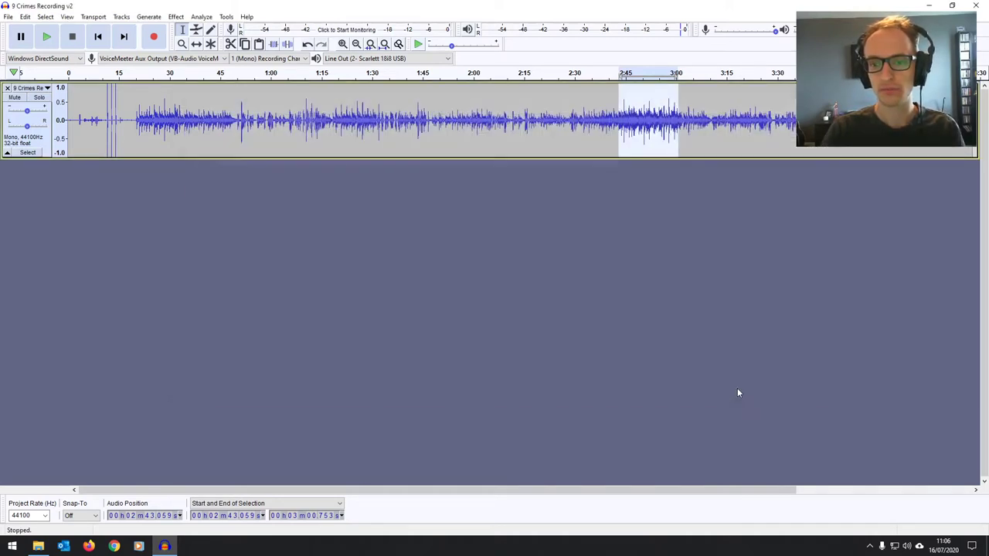
click(638, 120)
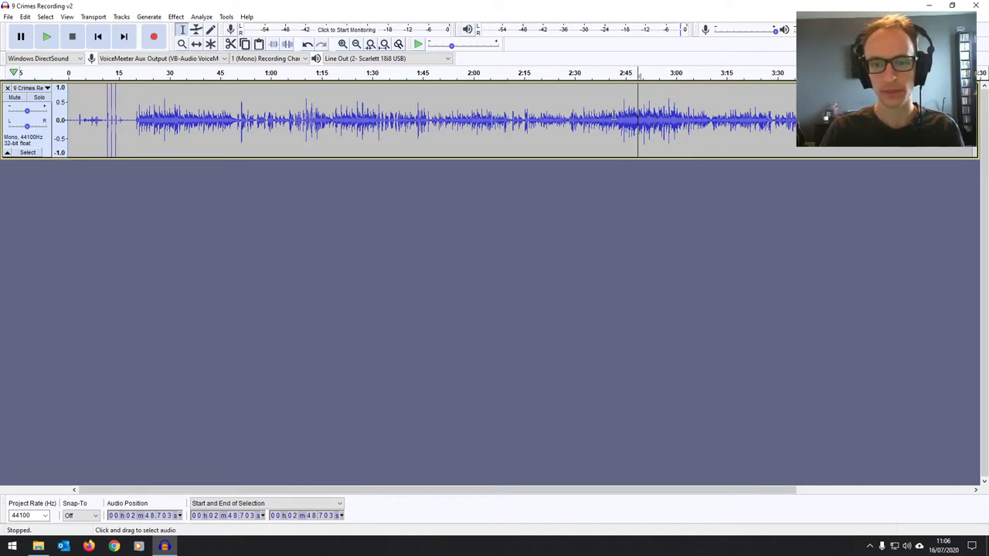
drag(618, 116, 682, 116)
click(686, 116)
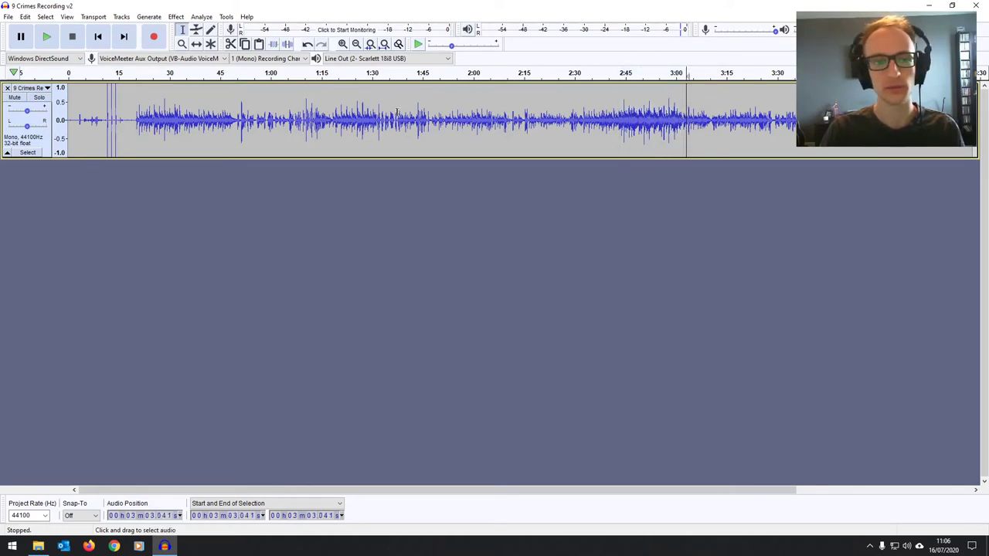
click(619, 108)
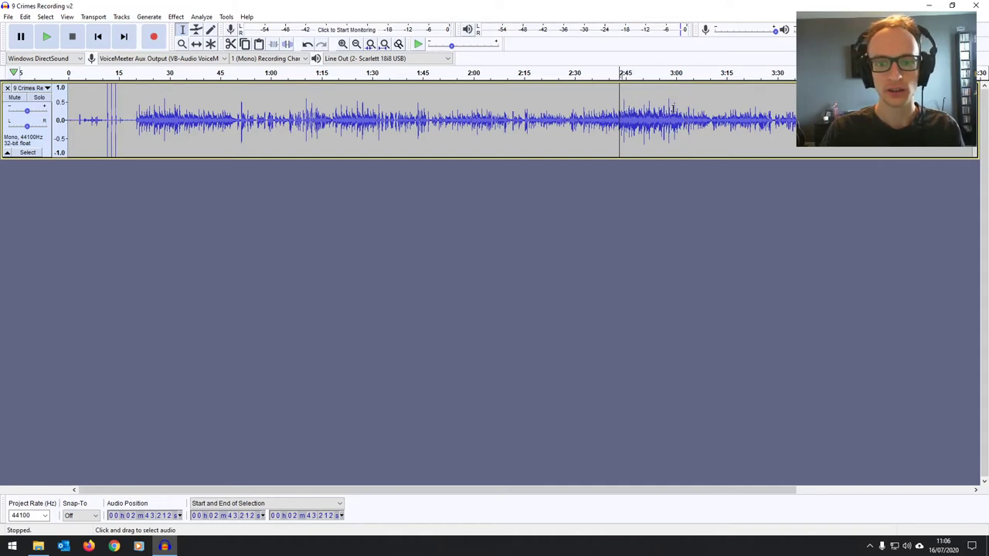
drag(619, 116, 677, 115)
click(696, 117)
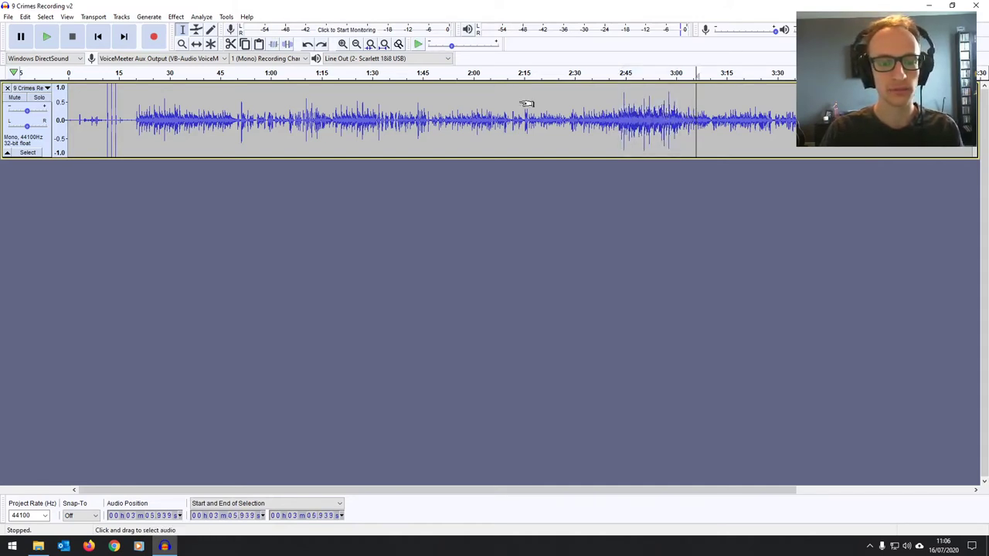
Select the whole track and apply the finished Filter Curve EQ to it
key(ctrl+a)
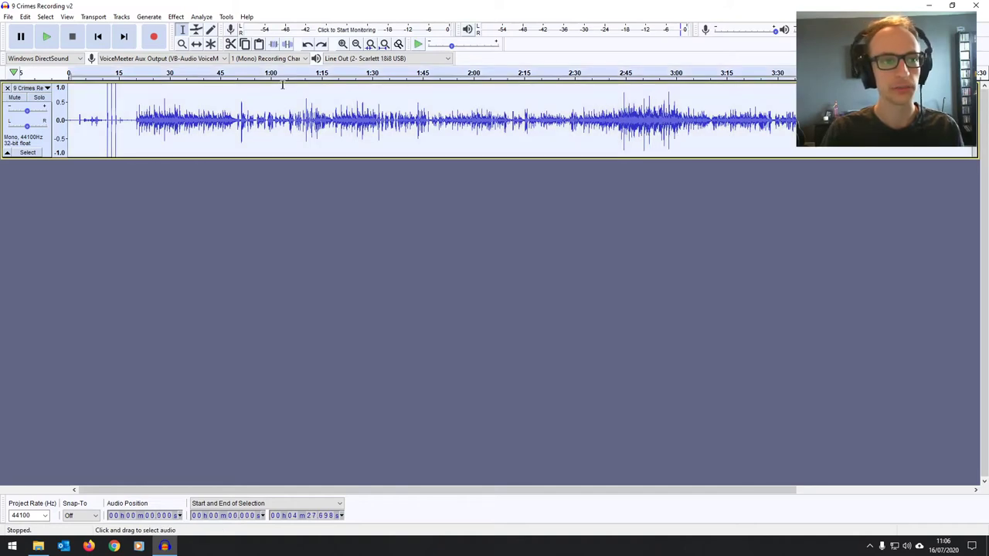
click(176, 16)
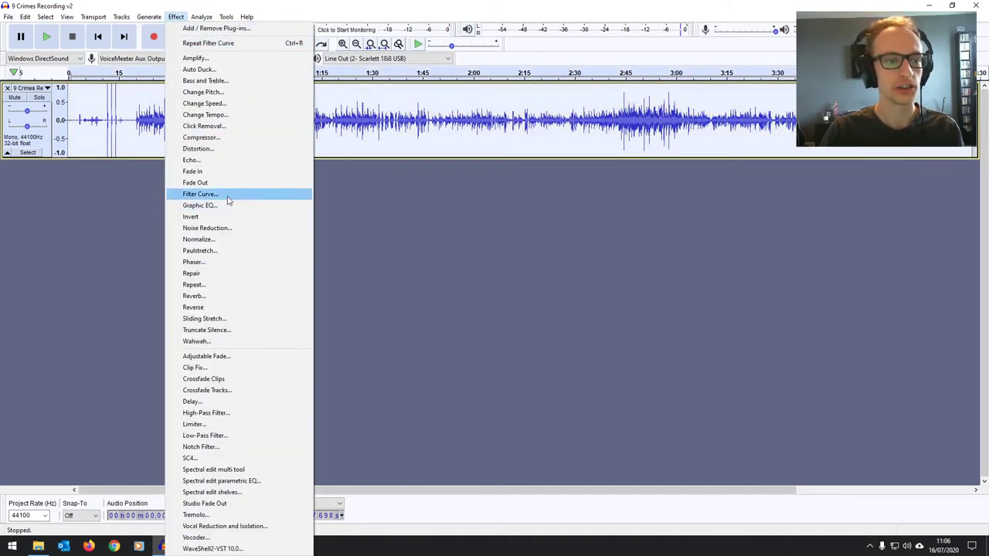
click(242, 194)
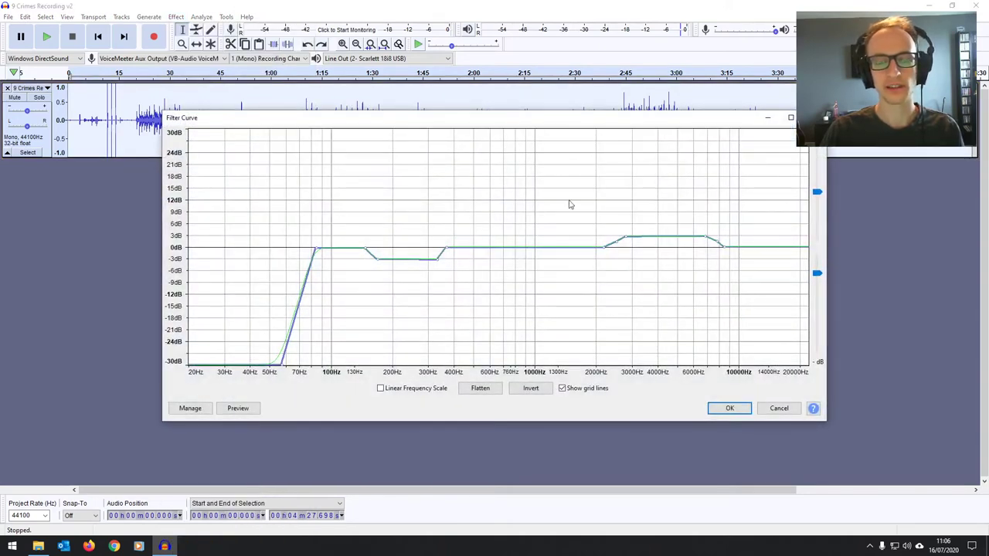
click(728, 408)
Audition spots between 1:49 and 2:53, then select about 2:42 to 3:02
click(611, 112)
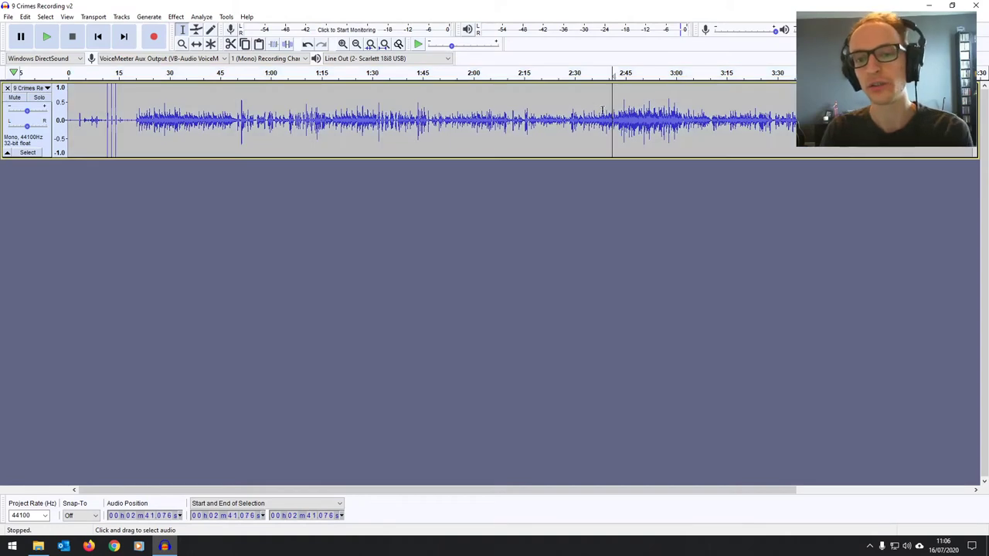
drag(615, 113, 683, 118)
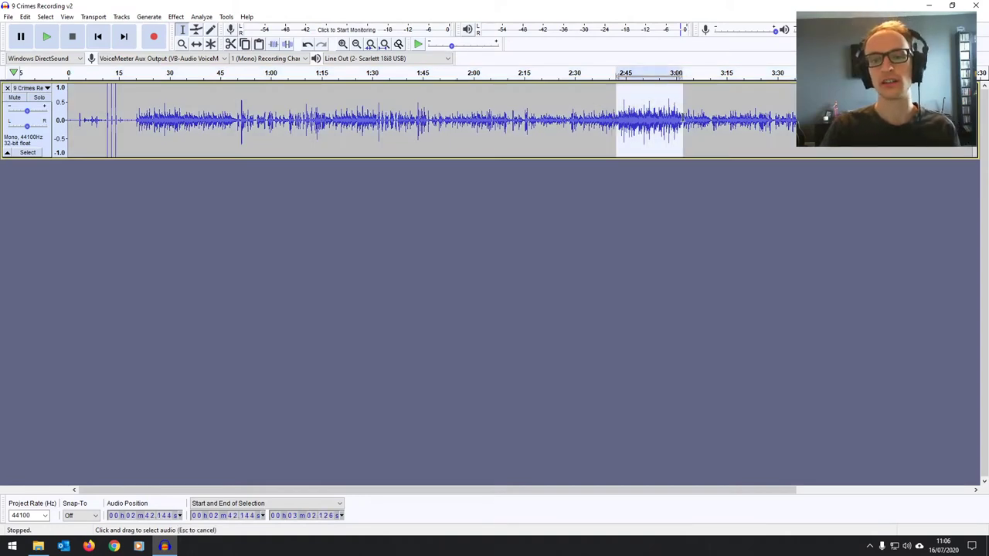
click(609, 119)
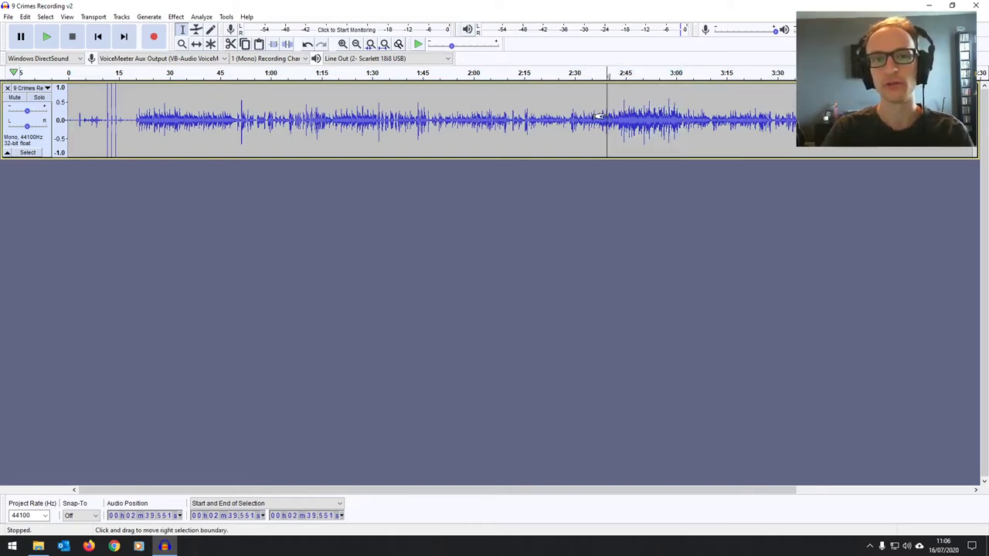
click(655, 112)
drag(437, 116, 519, 116)
click(568, 120)
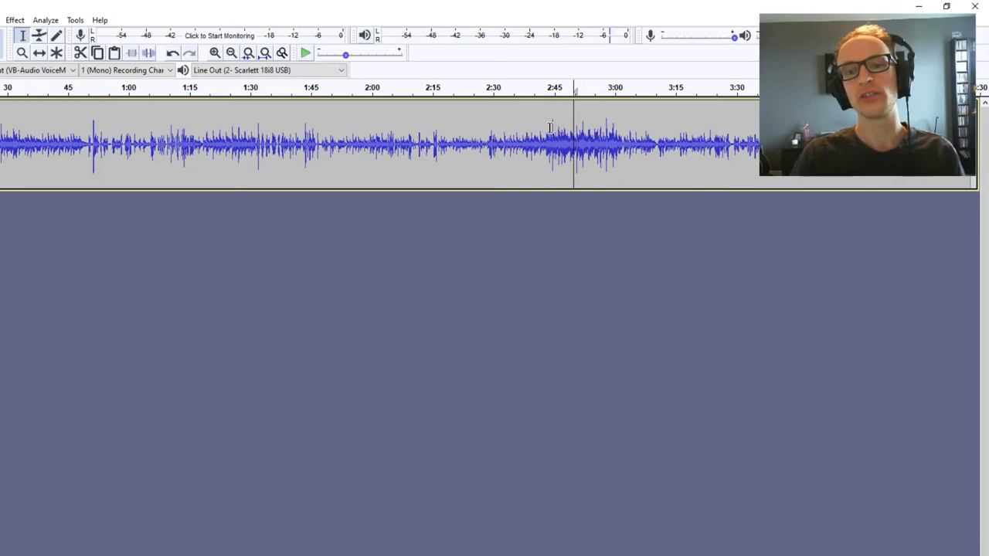
click(623, 105)
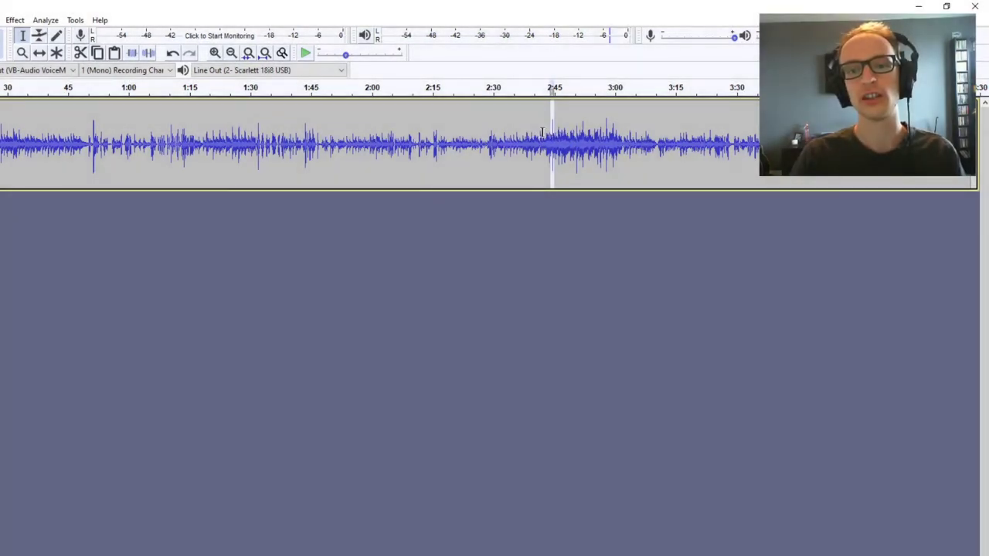
drag(553, 135, 543, 137)
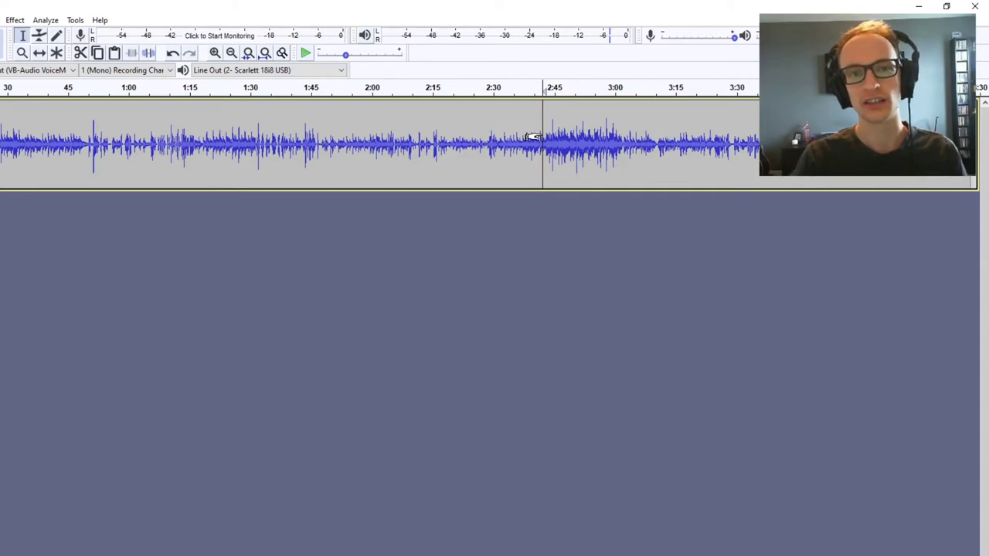
click(554, 128)
key(ctrl+a)
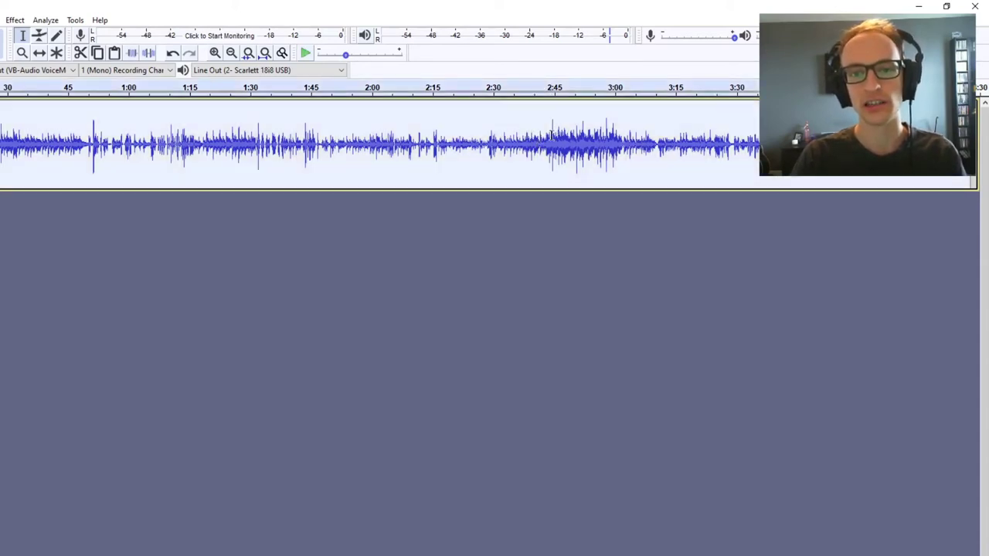
click(15, 20)
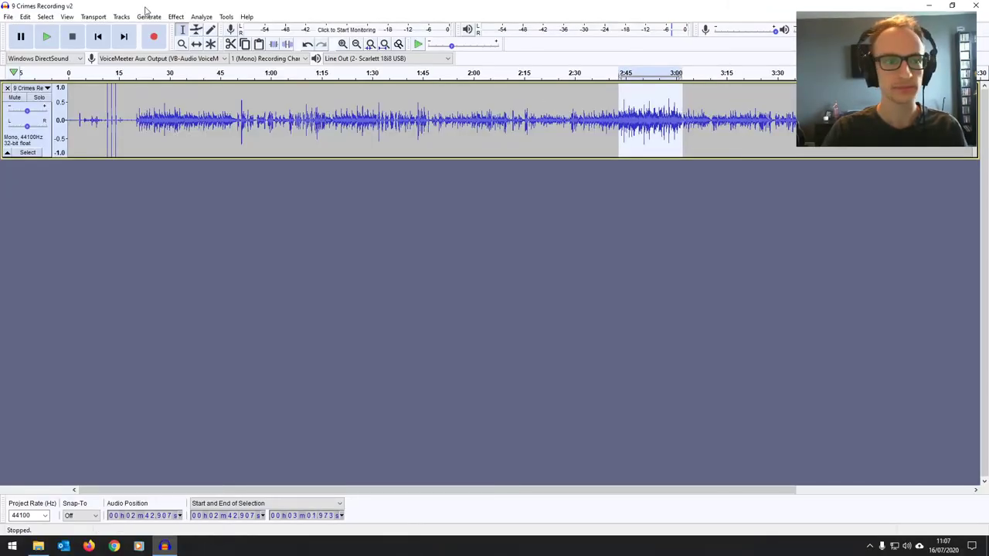
In the Compressor, set roughly -10 dB threshold, 3.6:1 ratio, 0.97 s attack, 2.9 s release
click(176, 17)
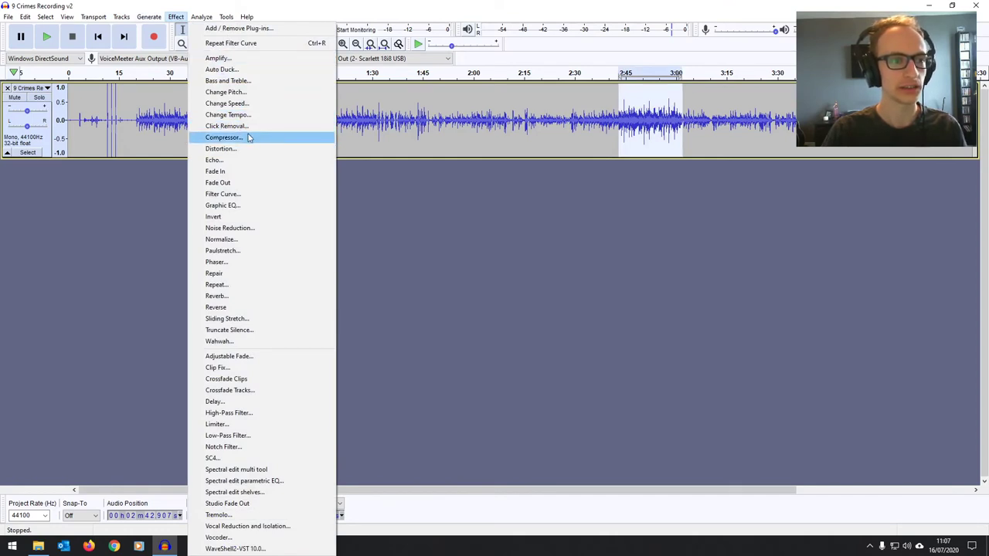
click(247, 137)
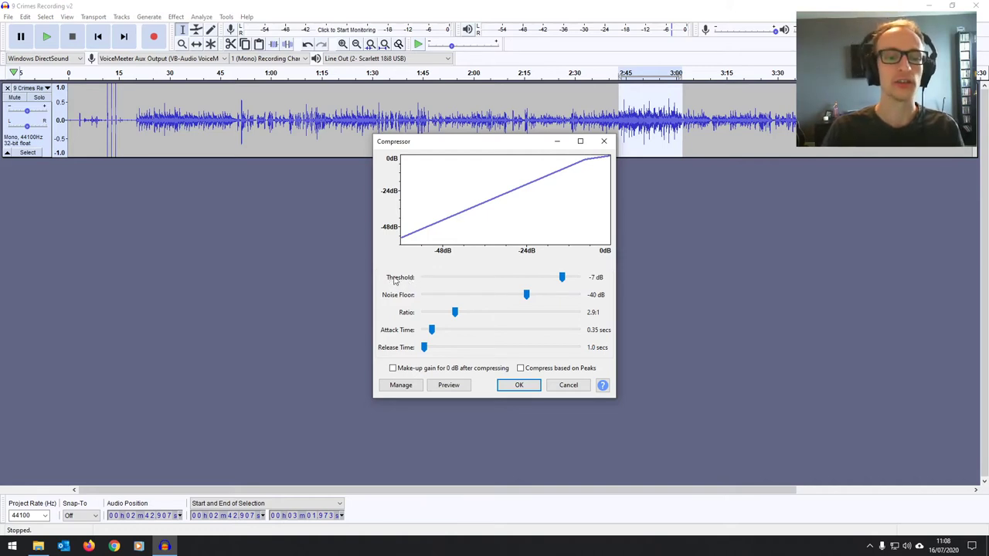
mouse_move(561, 279)
mouse_down()
mouse_move(541, 280)
mouse_move(562, 279)
mouse_up()
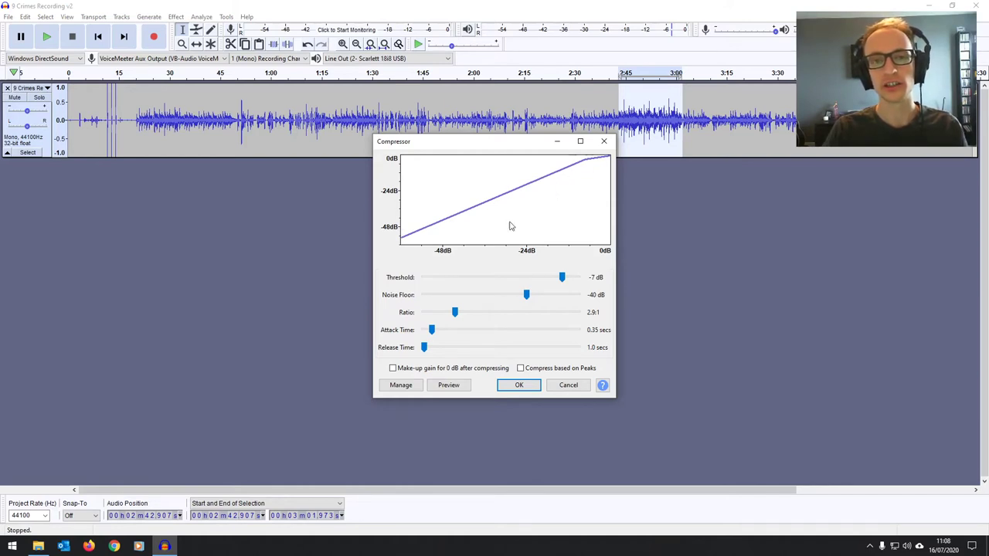
drag(454, 312, 452, 335)
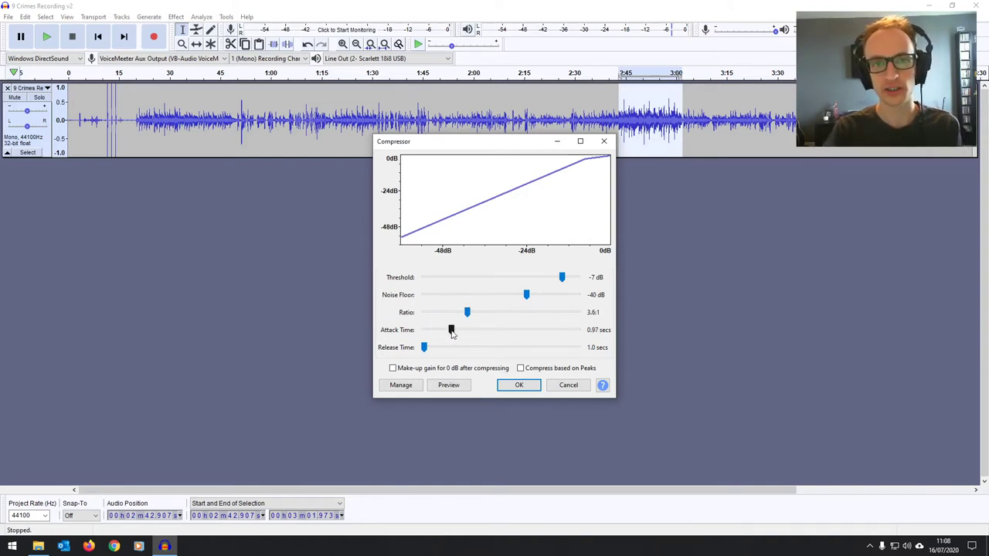
drag(452, 334, 437, 351)
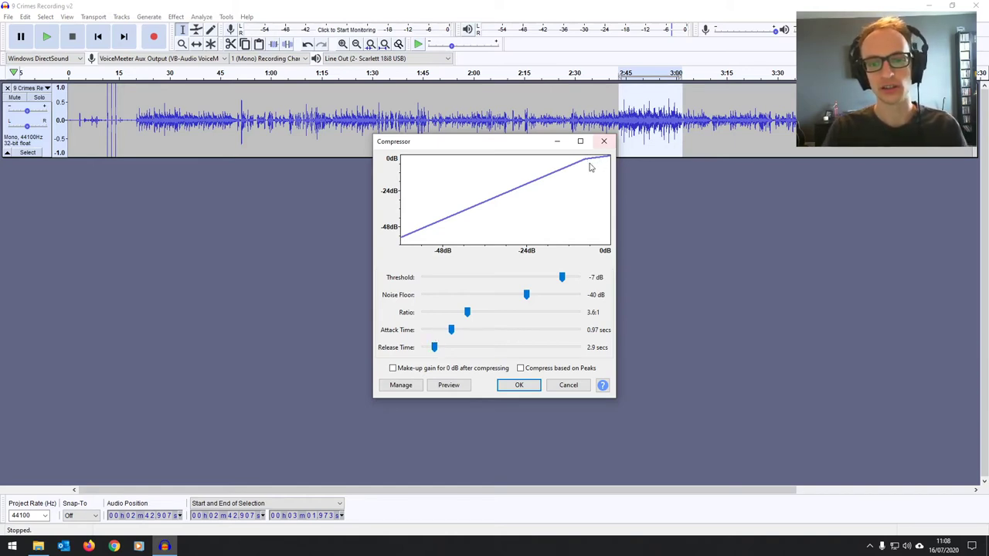
mouse_move(561, 276)
mouse_down()
mouse_move(578, 276)
mouse_move(553, 278)
mouse_up()
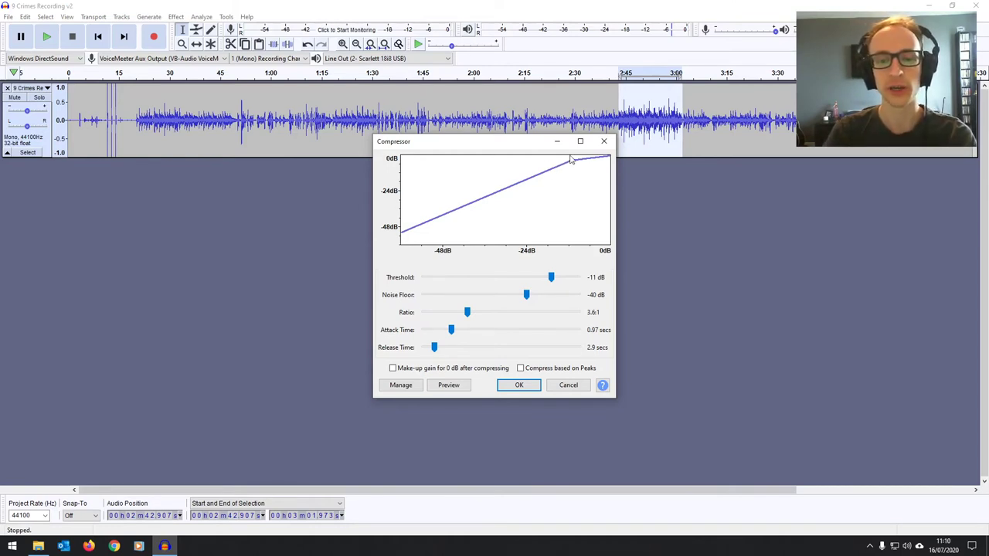
drag(529, 145, 529, 157)
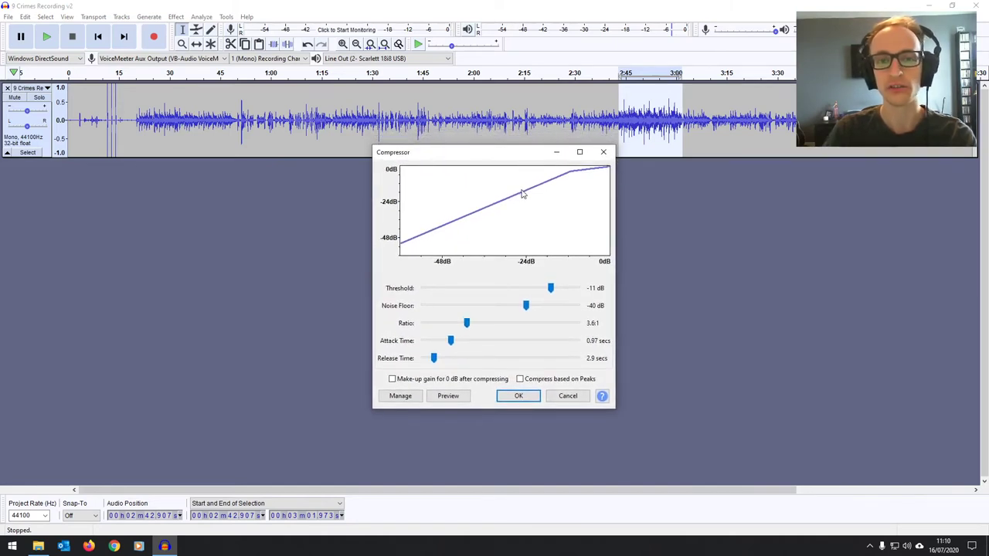
mouse_move(551, 289)
mouse_down()
mouse_move(544, 291)
mouse_move(554, 291)
mouse_up()
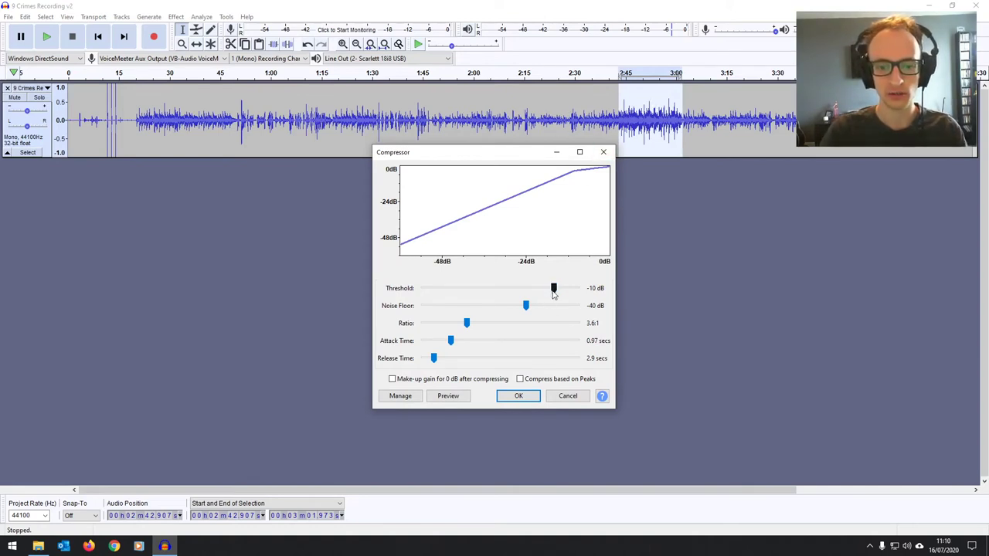
Preview the compression with thresholds of -1 dB and then -15 dB
drag(553, 288, 583, 305)
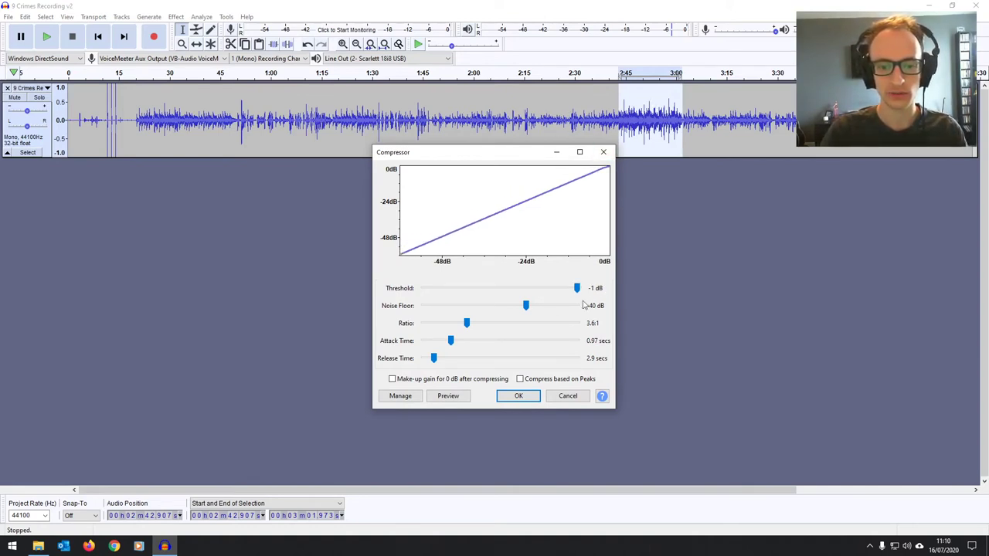
click(452, 397)
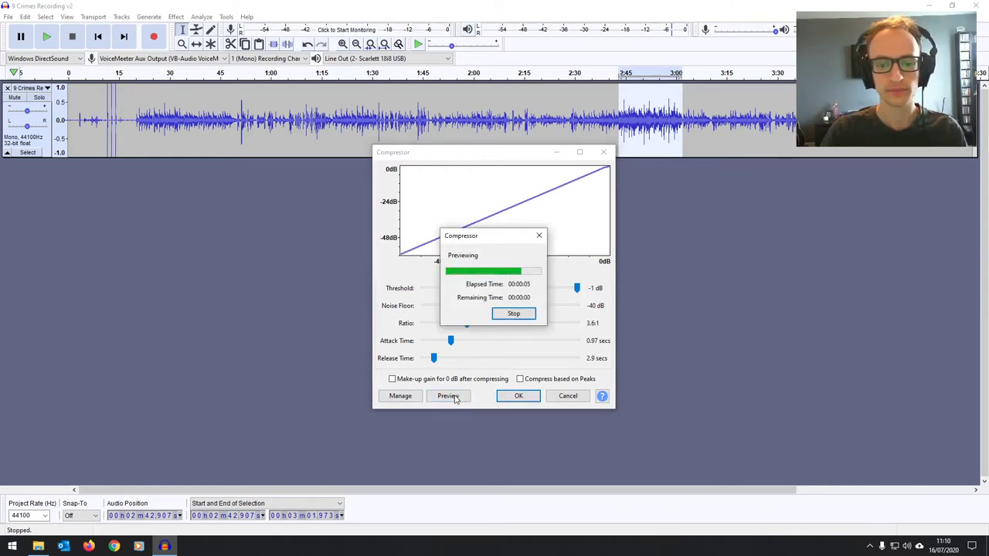
click(514, 314)
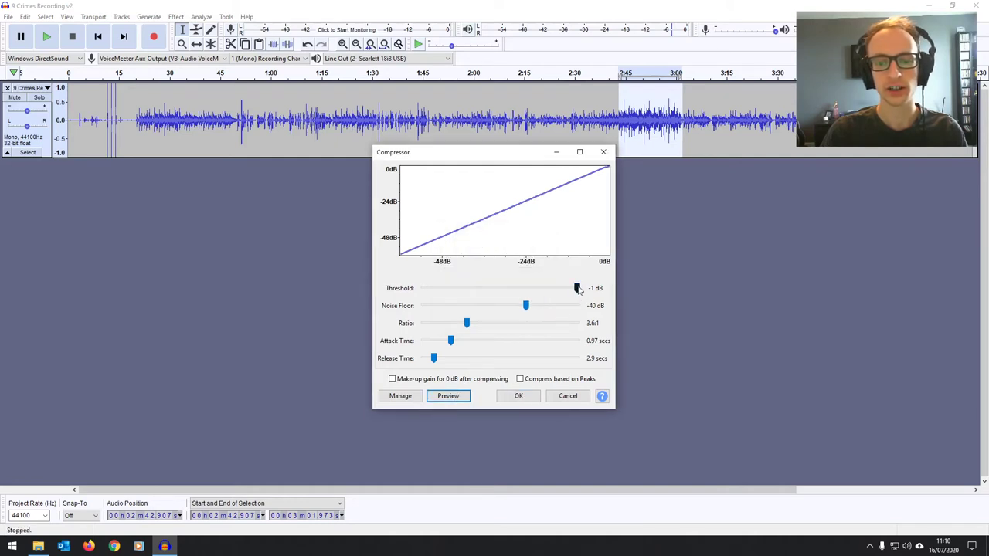
drag(577, 290, 540, 290)
click(447, 396)
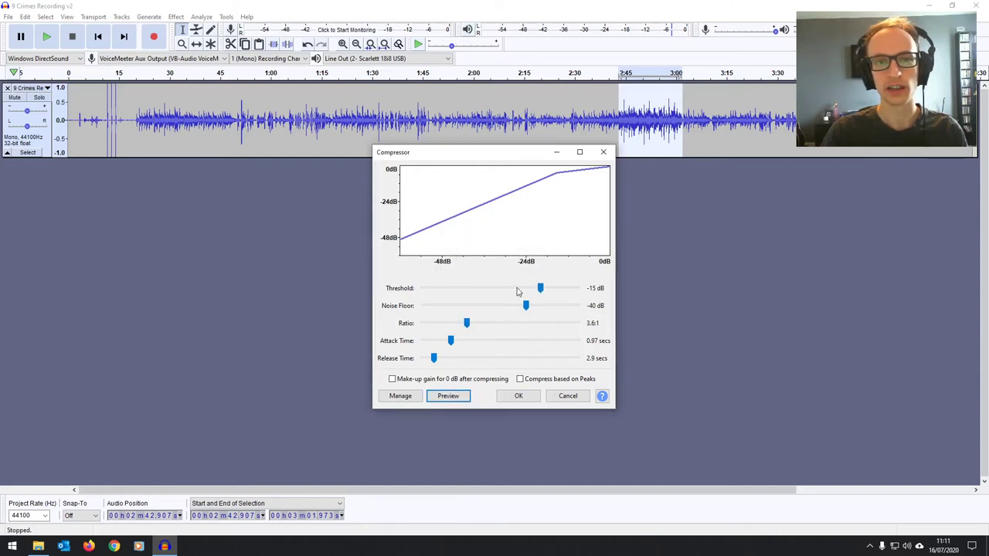
Settle on a -13 dB threshold after previews and apply the compression
drag(540, 289, 554, 288)
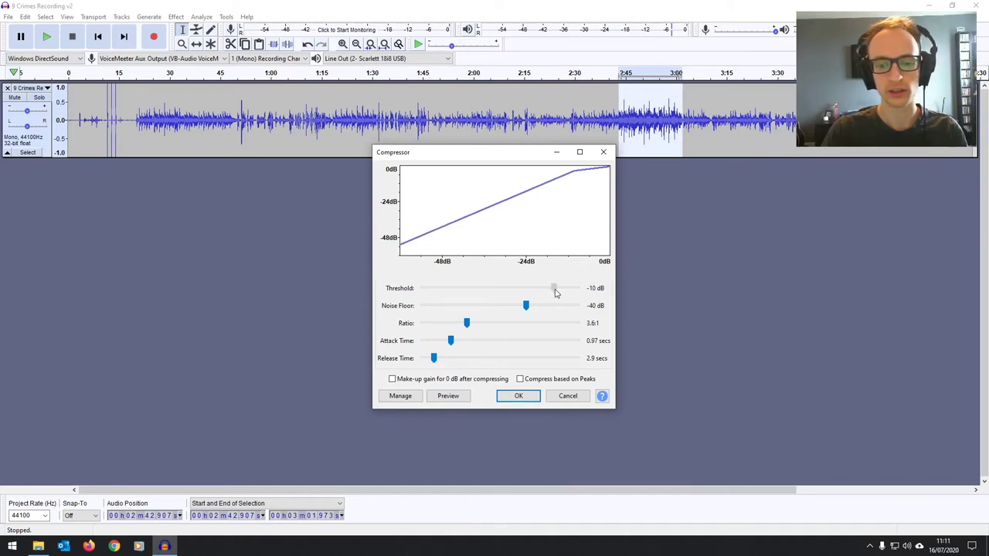
click(449, 396)
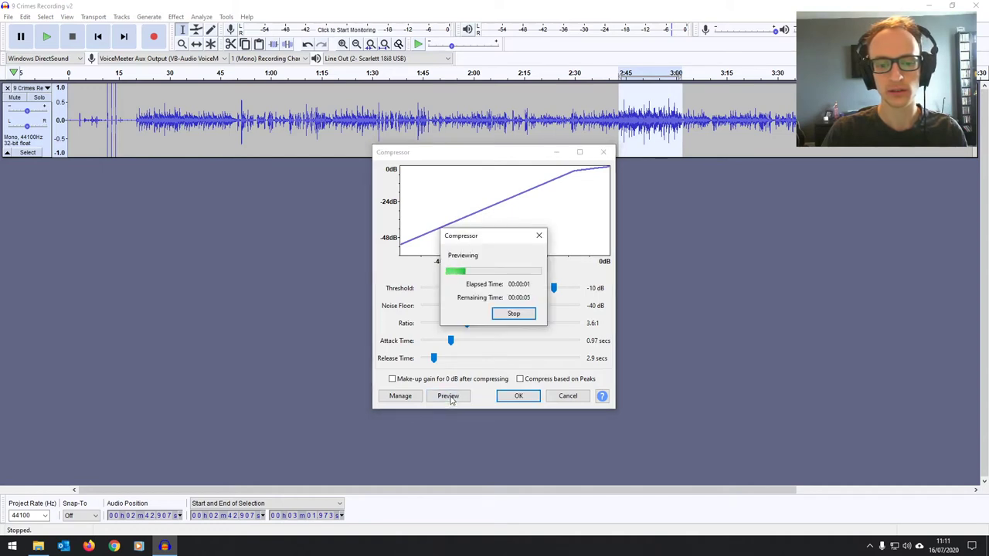
click(514, 314)
drag(552, 288, 545, 290)
click(448, 397)
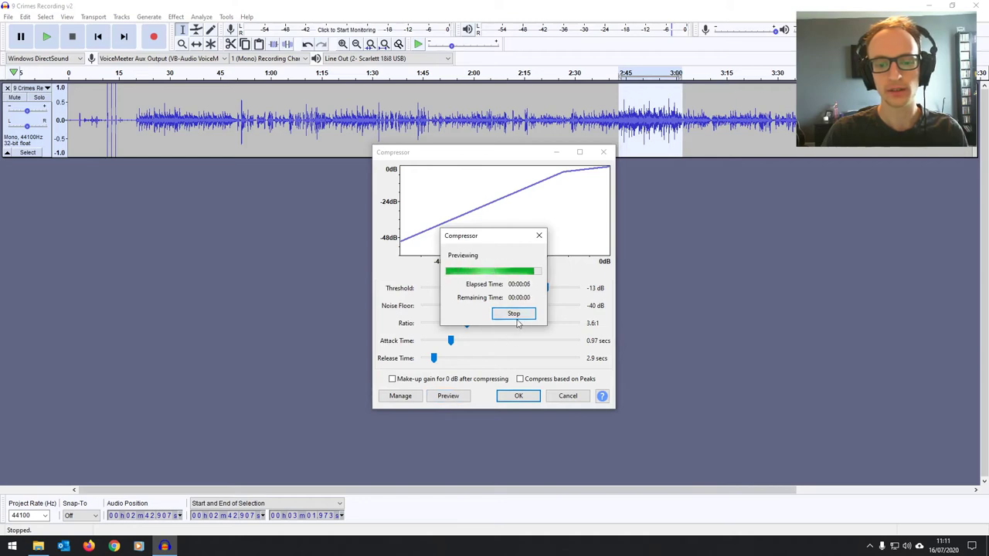
click(519, 396)
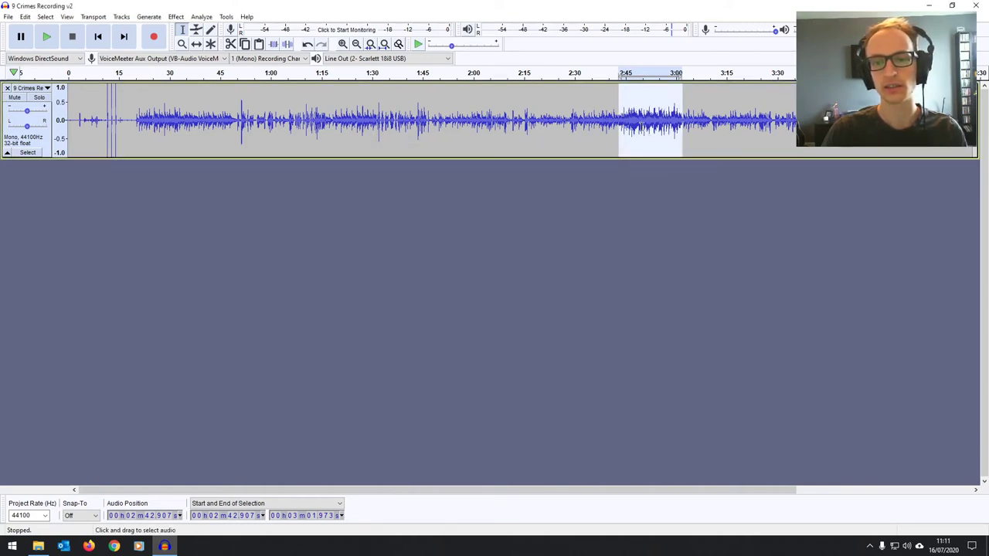
Retune the Compressor's ratio, release to 1.0 s and attack to 0.25 s after previewing
click(177, 16)
click(224, 137)
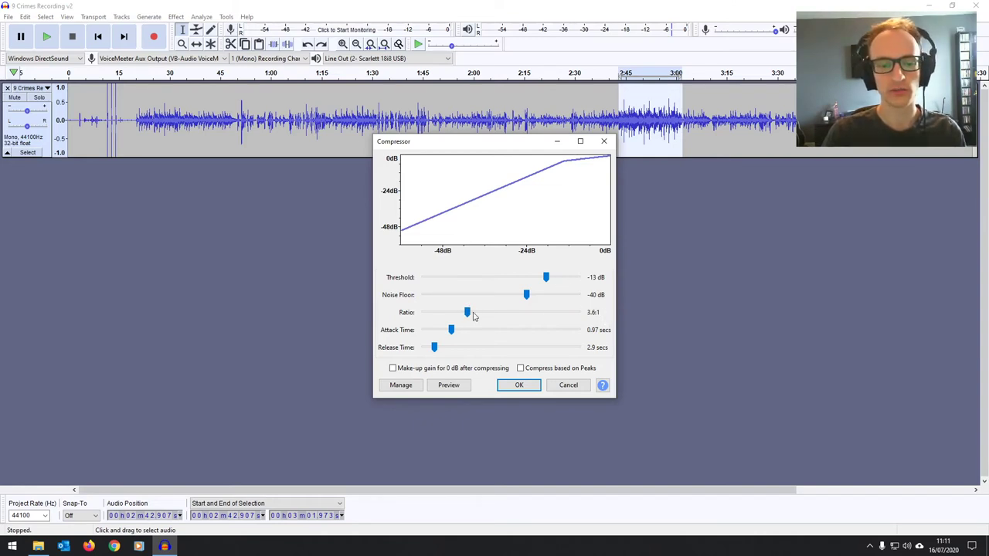
drag(468, 314, 448, 335)
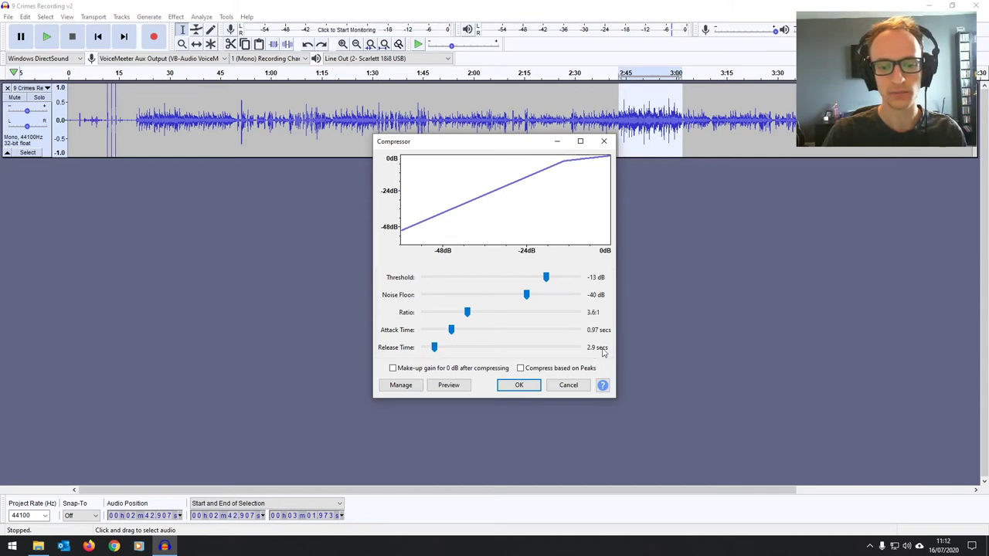
drag(435, 349, 422, 350)
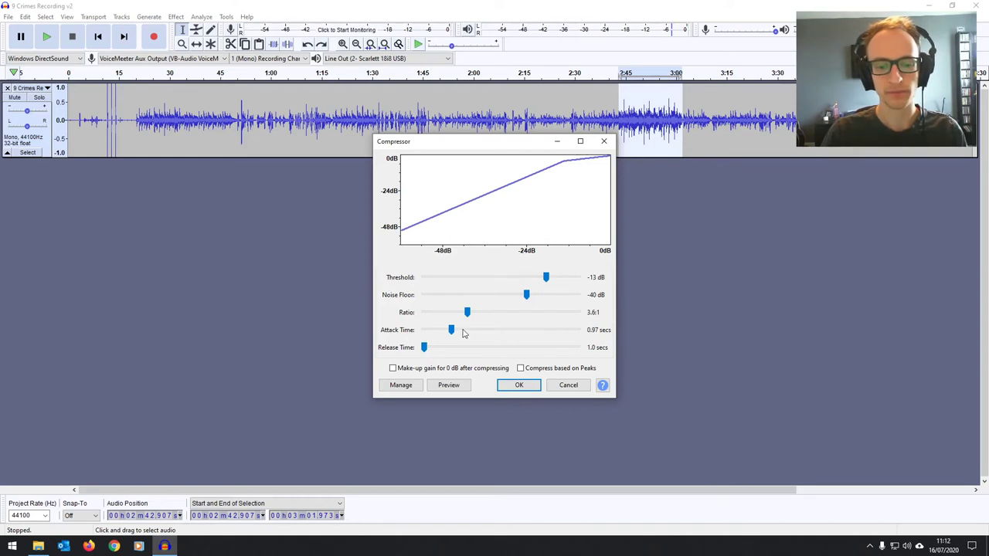
drag(452, 331, 418, 332)
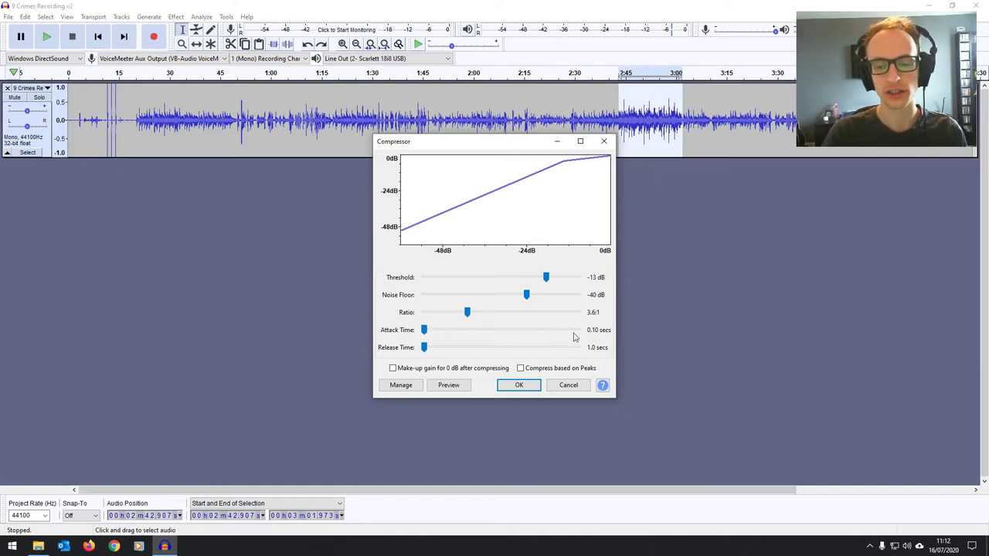
click(449, 385)
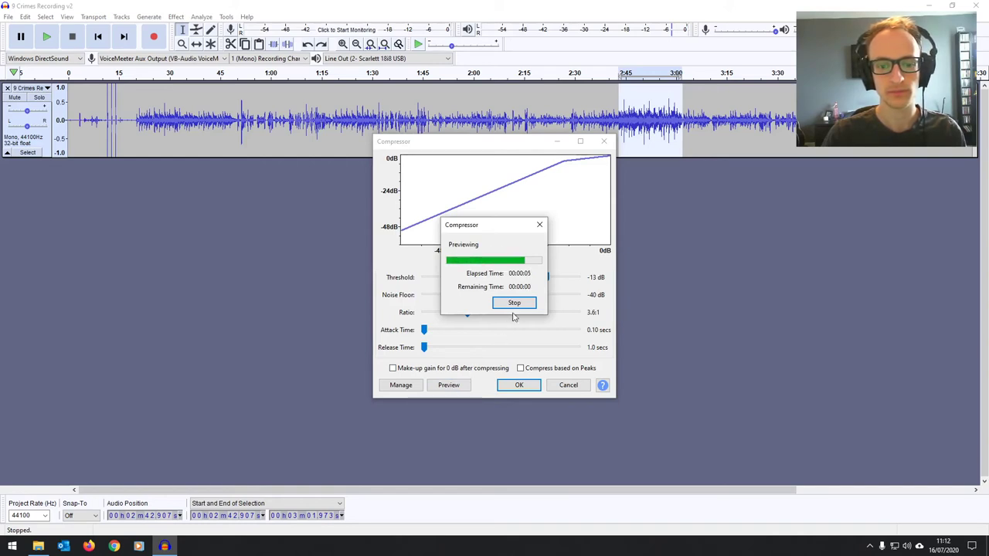
click(425, 331)
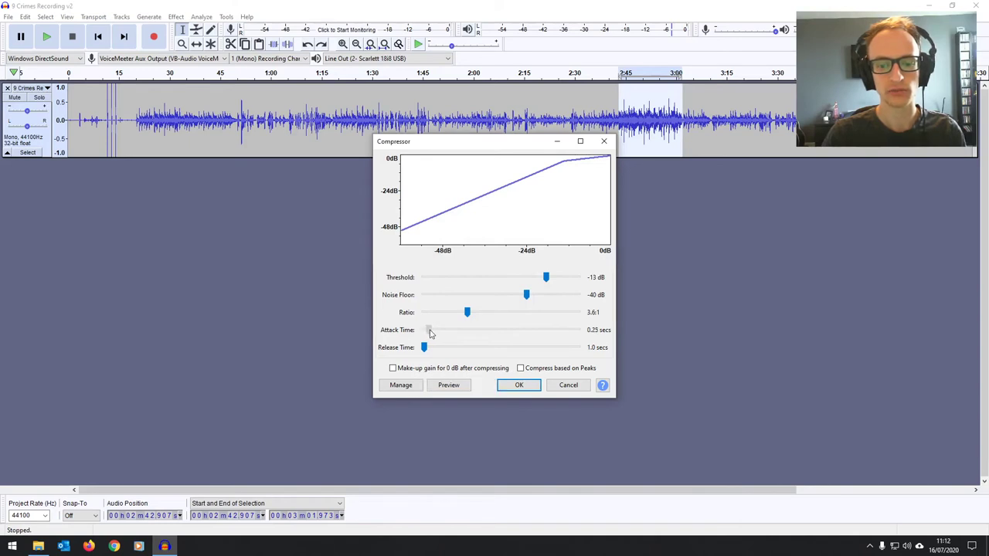
click(603, 141)
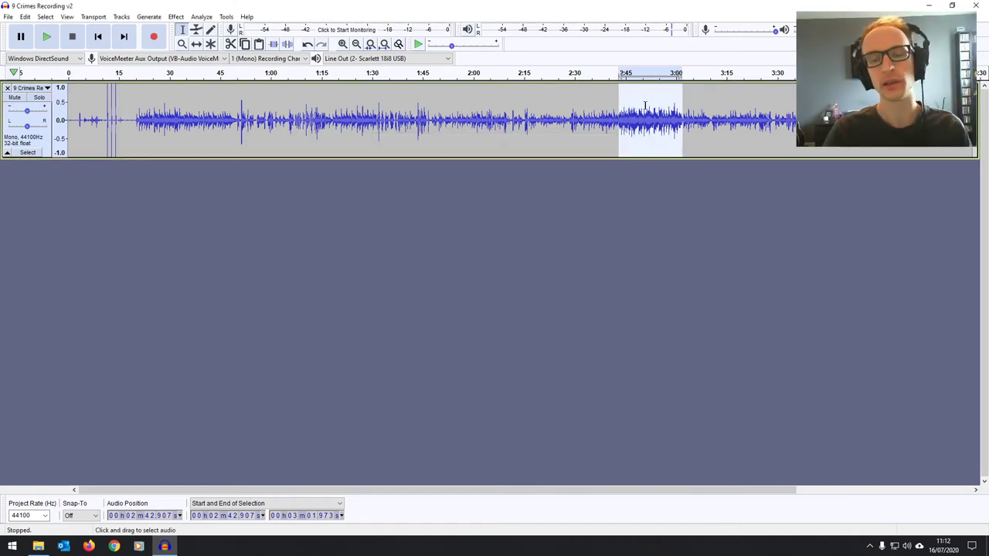
Select the whole track and repeat the last Compressor on it
key(ctrl+a)
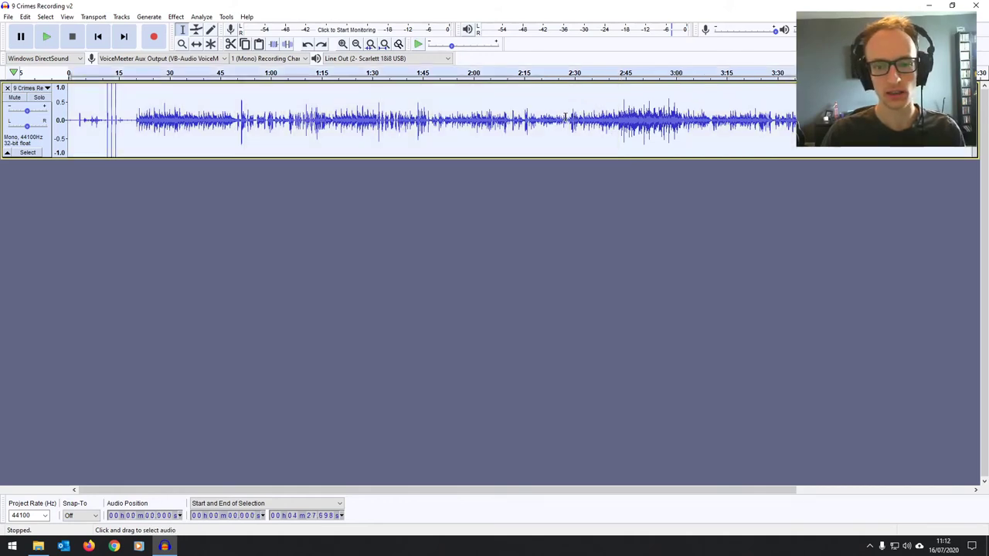
click(176, 17)
mouse_move(201, 16)
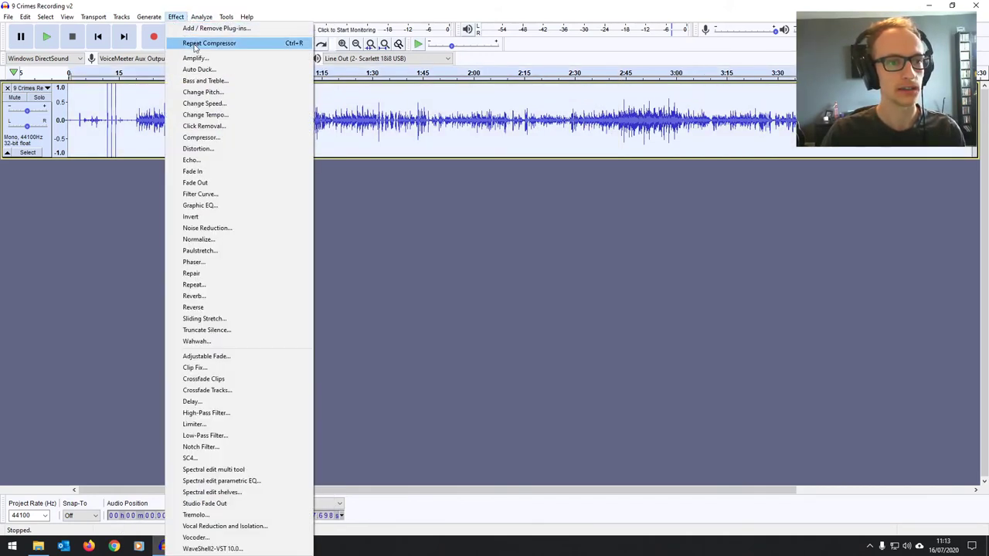
click(198, 40)
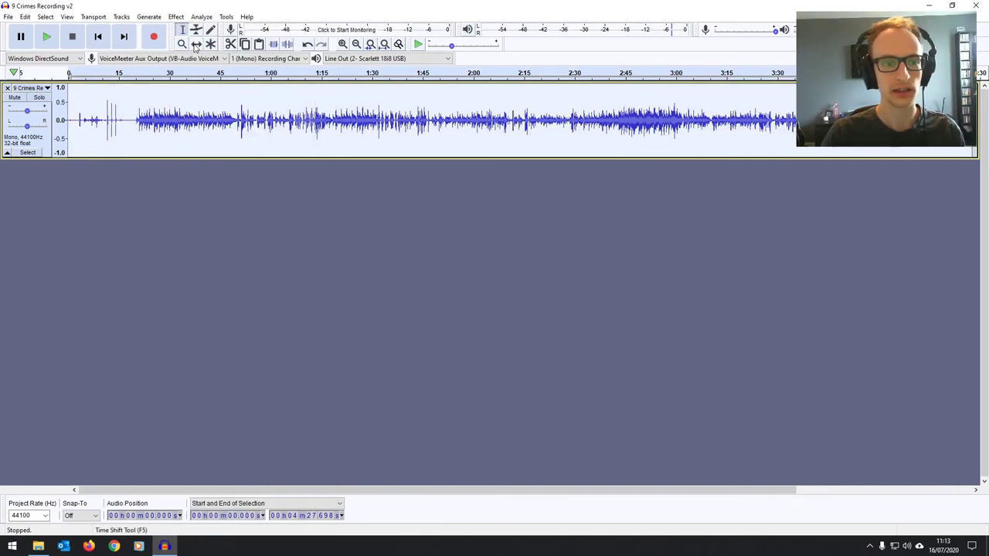
Listen back to the compressed track from 2:43.669, then select the whole track again
mouse_move(99, 108)
mouse_down()
mouse_move(126, 108)
mouse_move(105, 110)
mouse_up()
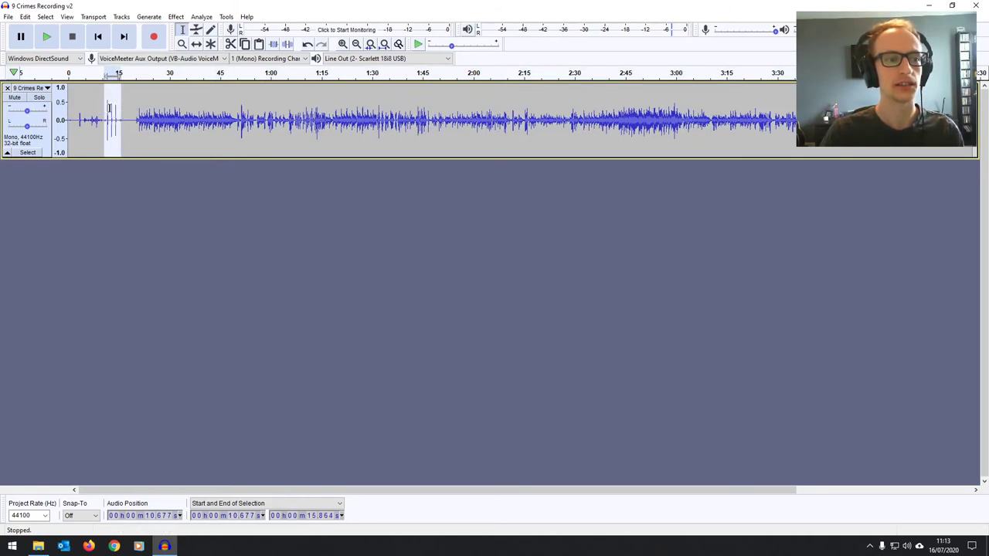
click(636, 108)
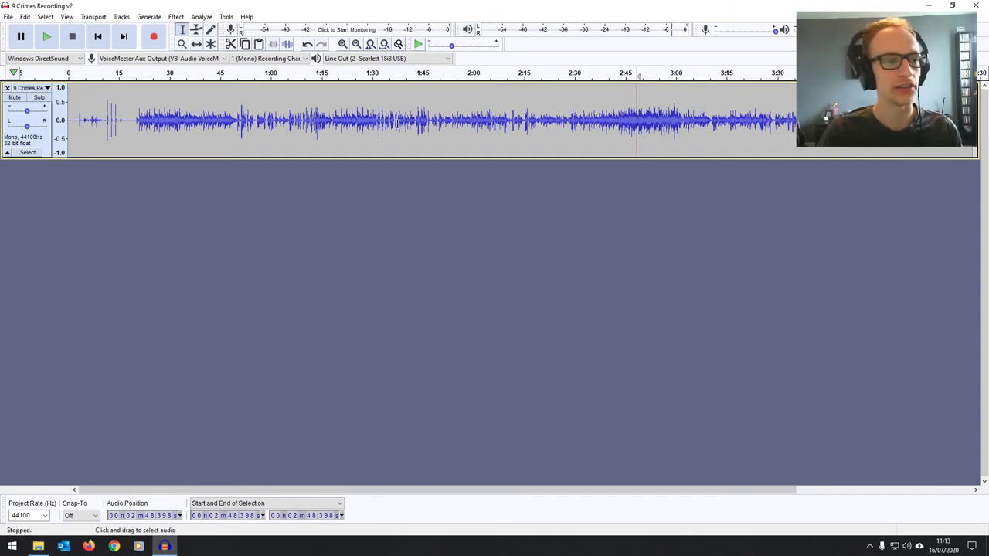
click(489, 115)
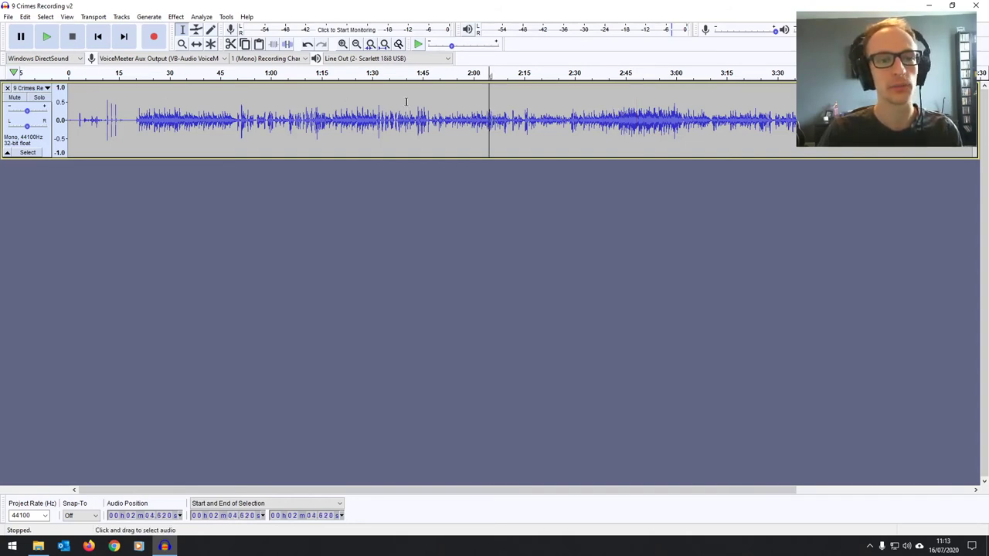
click(621, 112)
key(space)
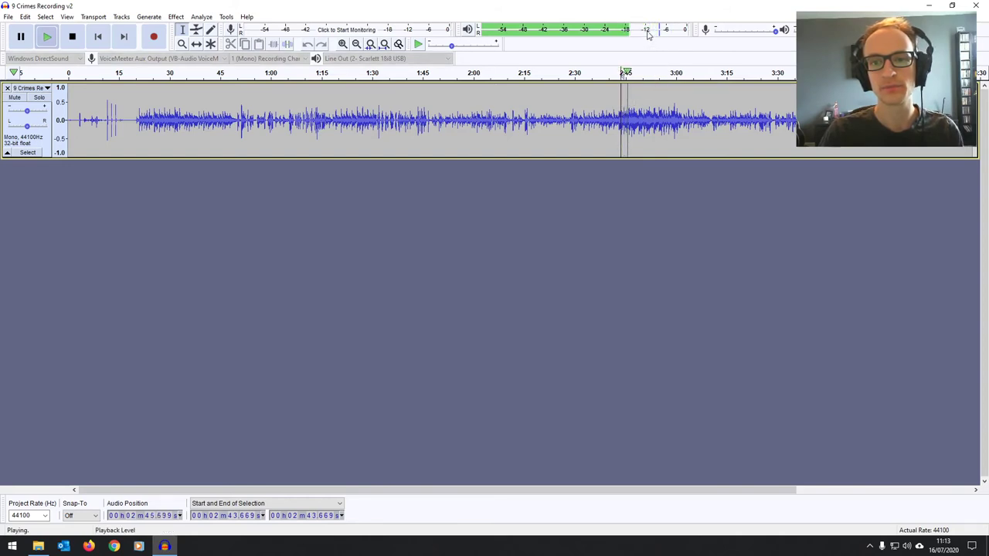
key(space)
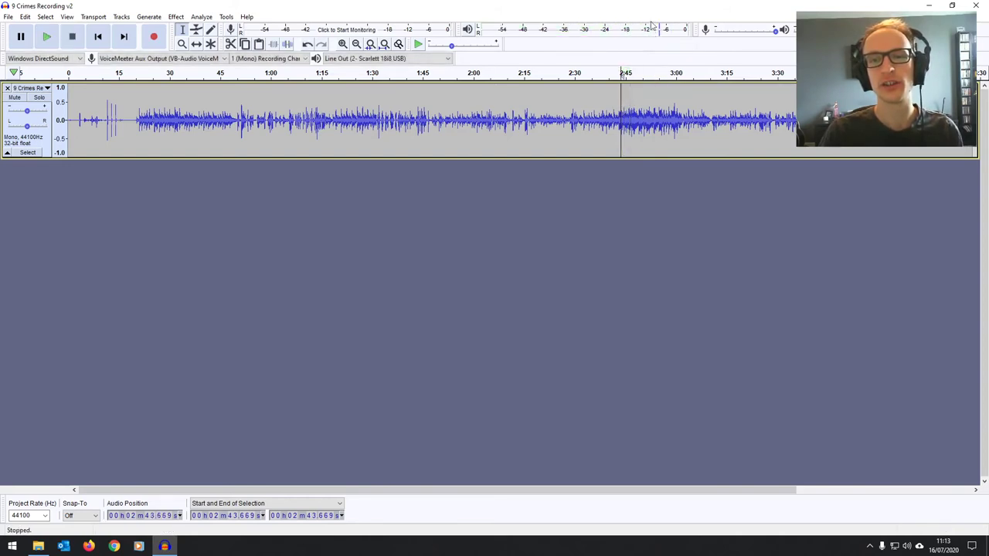
click(582, 126)
key(ctrl+a)
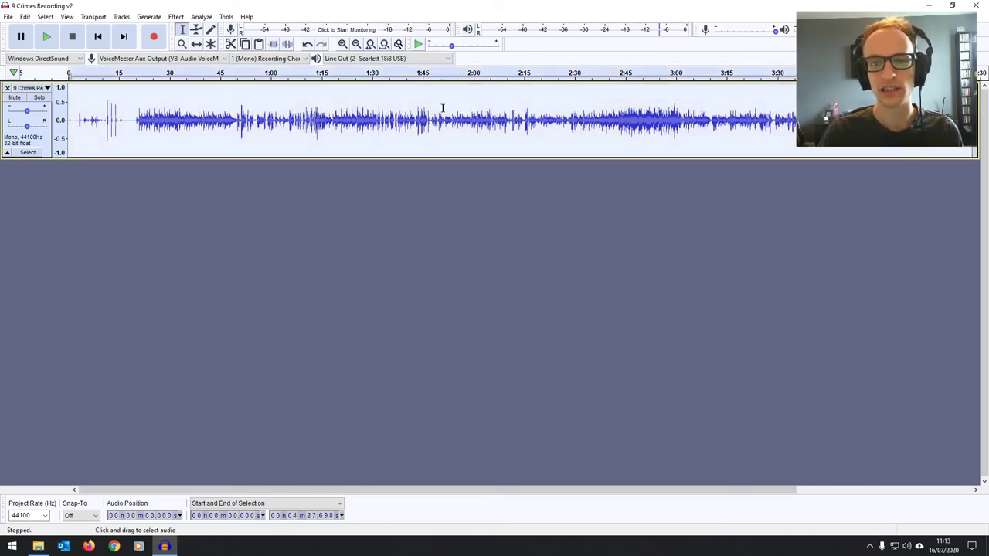
Run Normalize on the full recording with Remove DC offset on and a -2.0 dB peak
click(177, 17)
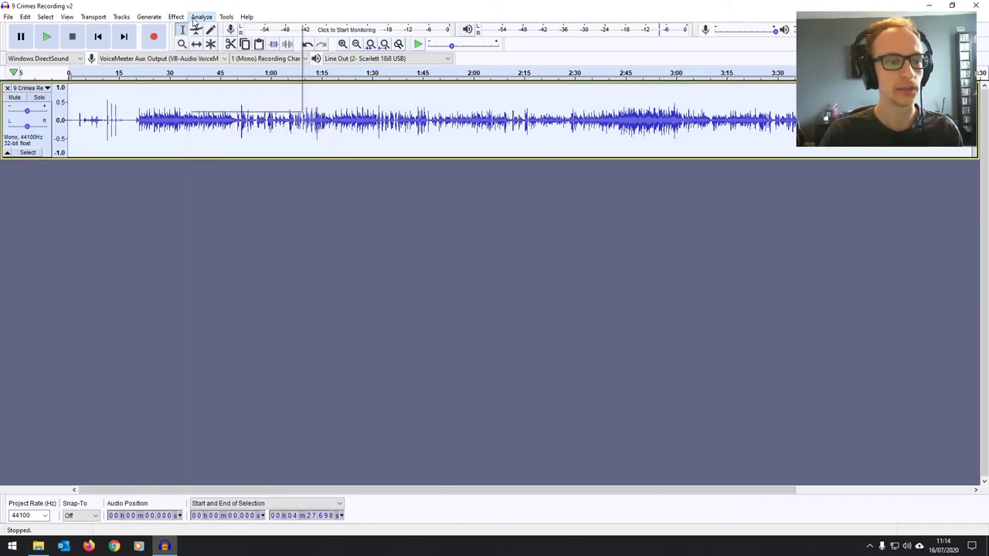
click(200, 16)
mouse_move(176, 17)
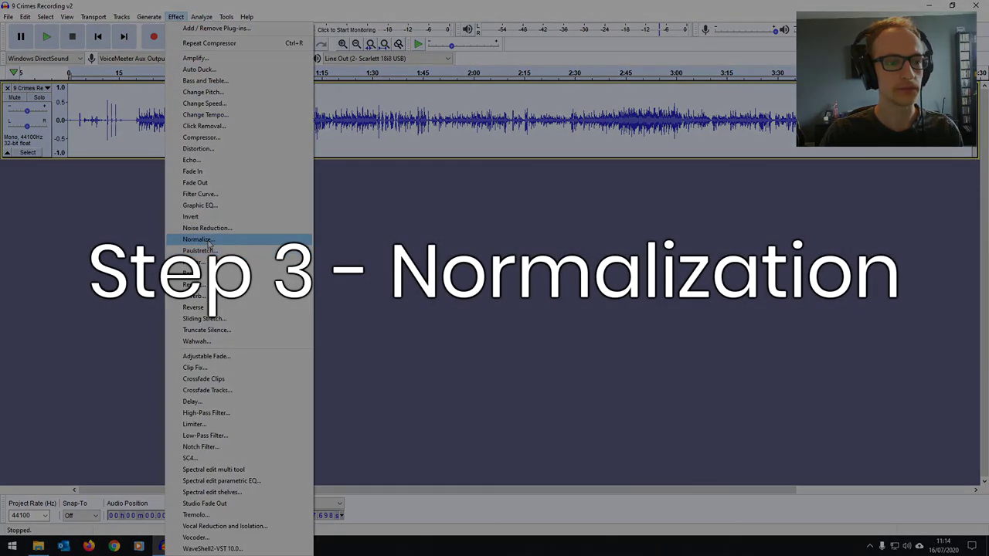
click(198, 240)
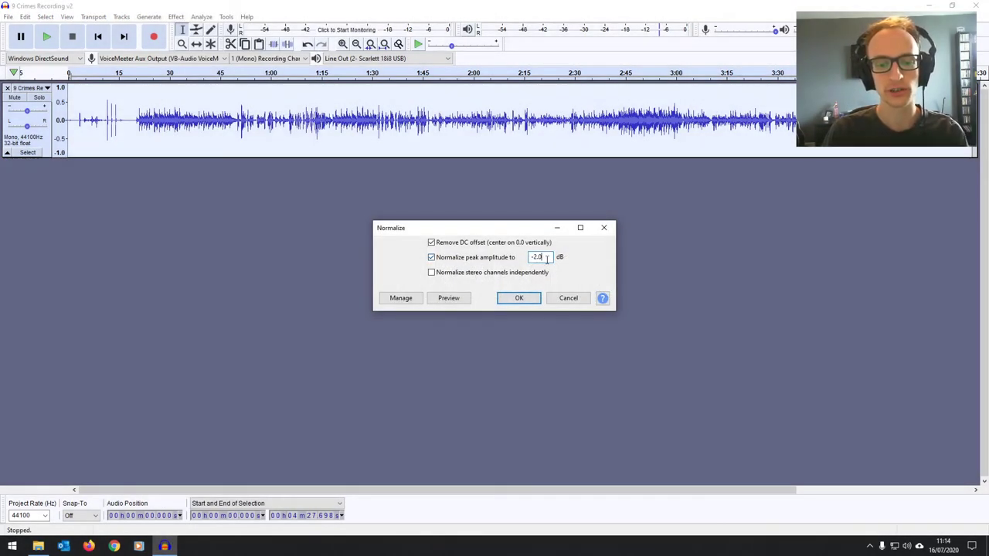
mouse_move(547, 259)
mouse_down()
mouse_move(525, 257)
mouse_move(545, 260)
mouse_up()
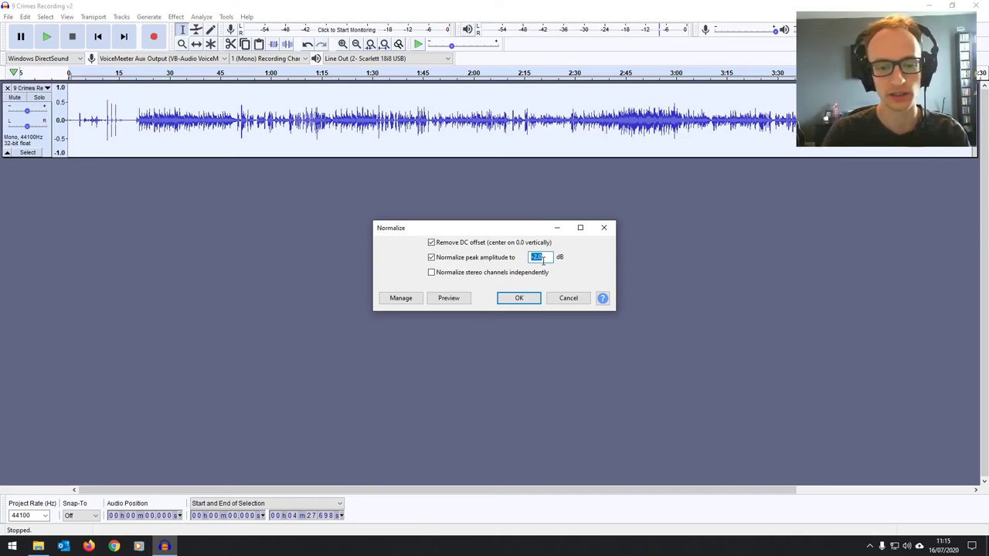
click(543, 259)
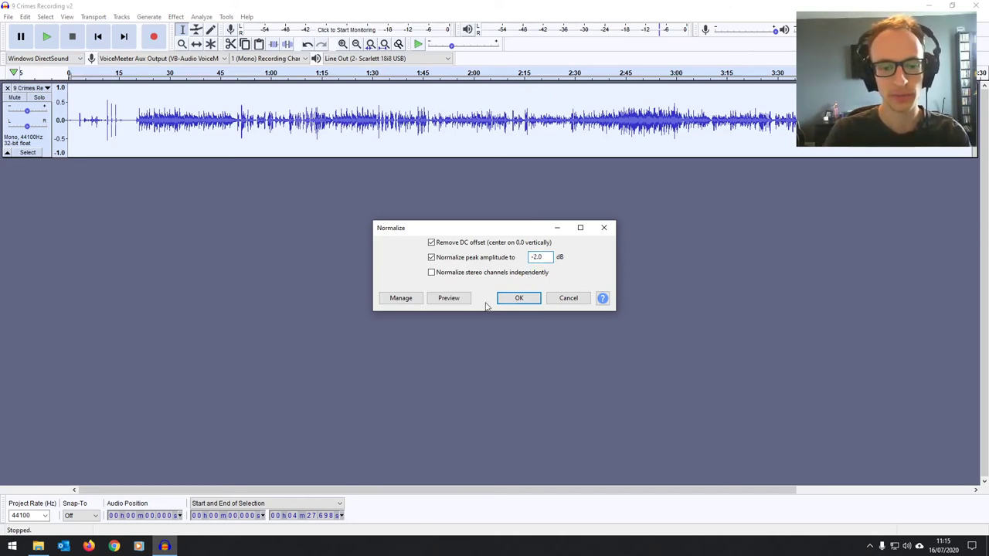
click(520, 298)
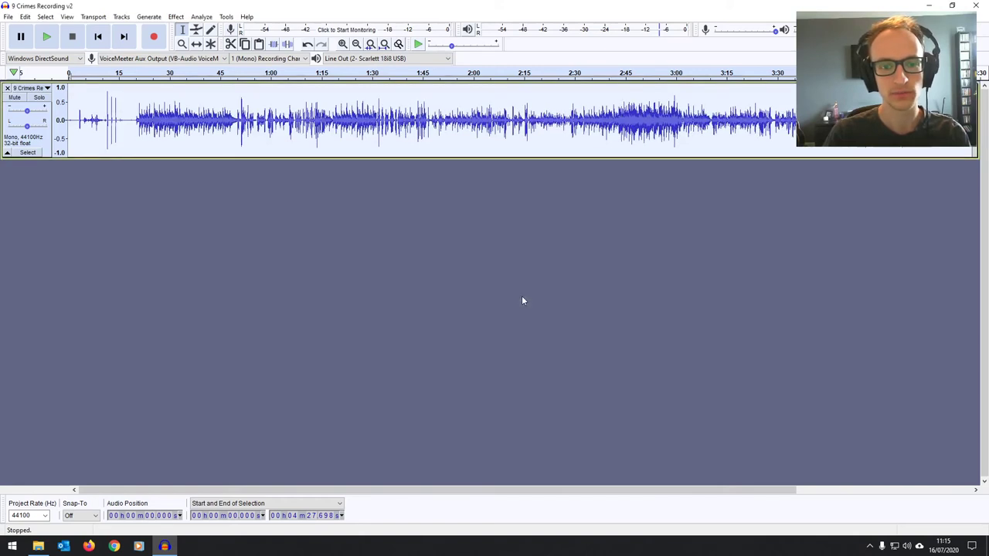
Select the 2:45–3:00 passage and play it
click(615, 106)
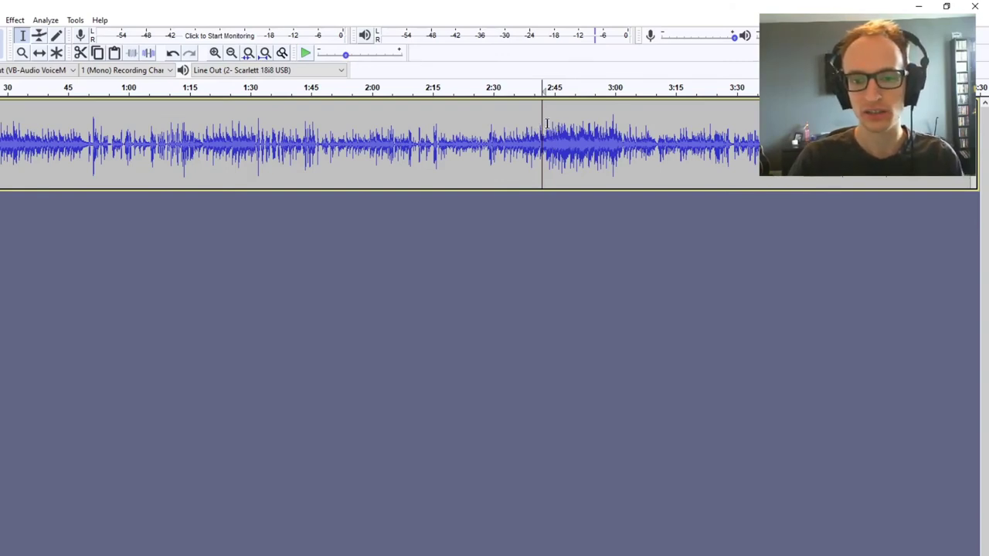
drag(547, 124, 621, 125)
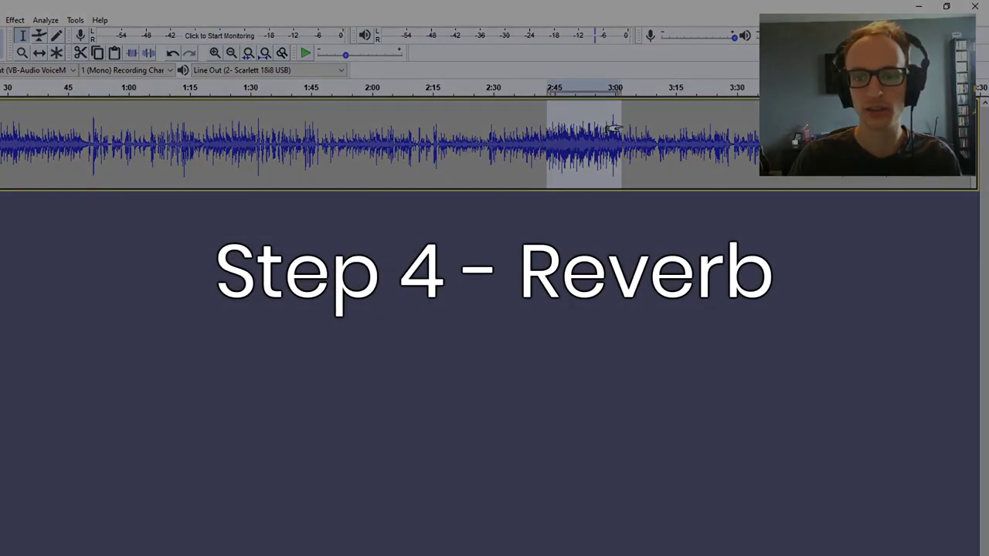
click(621, 120)
drag(621, 120, 547, 124)
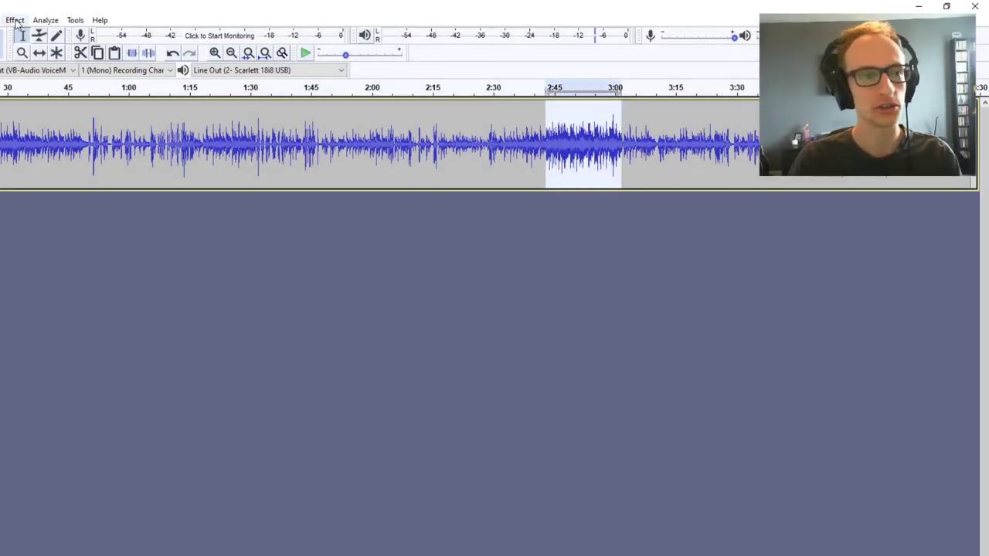
key(space)
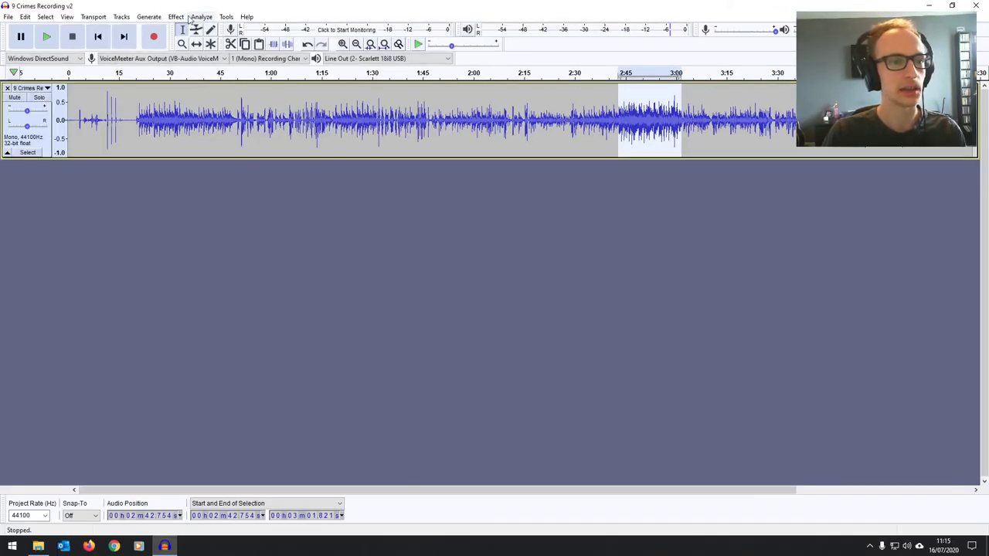
Preview Reverb on the passage, then raise reverberance from 10 to 52% and preview again
click(15, 21)
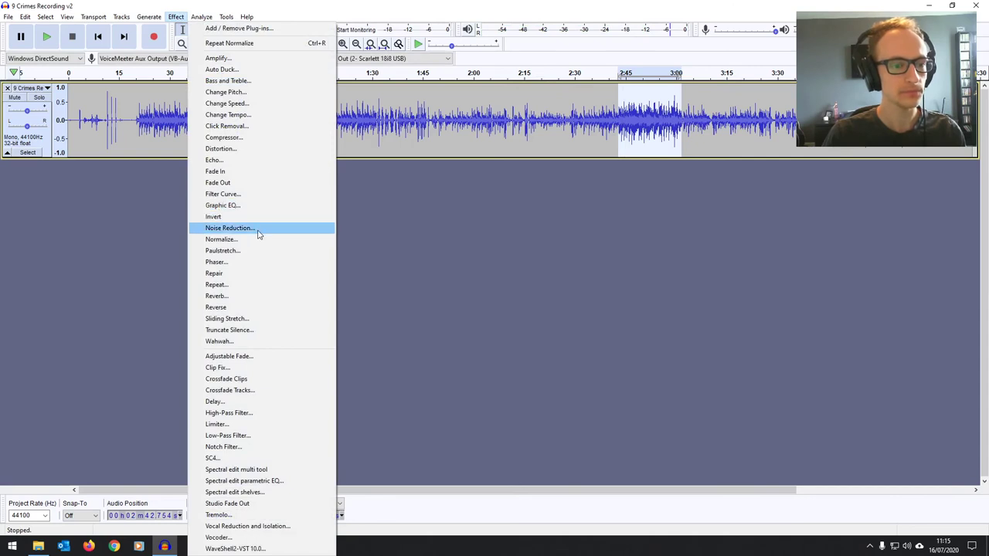
click(230, 295)
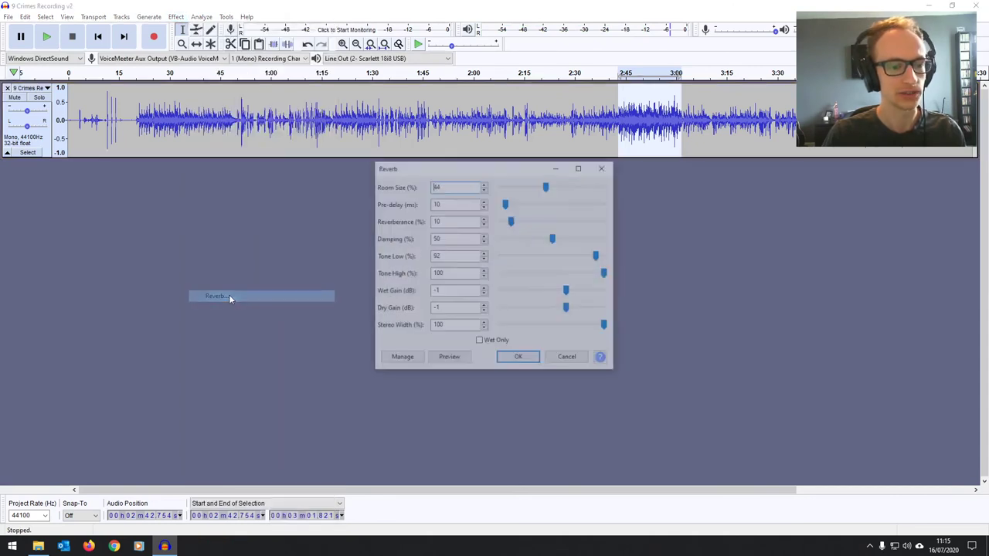
click(451, 361)
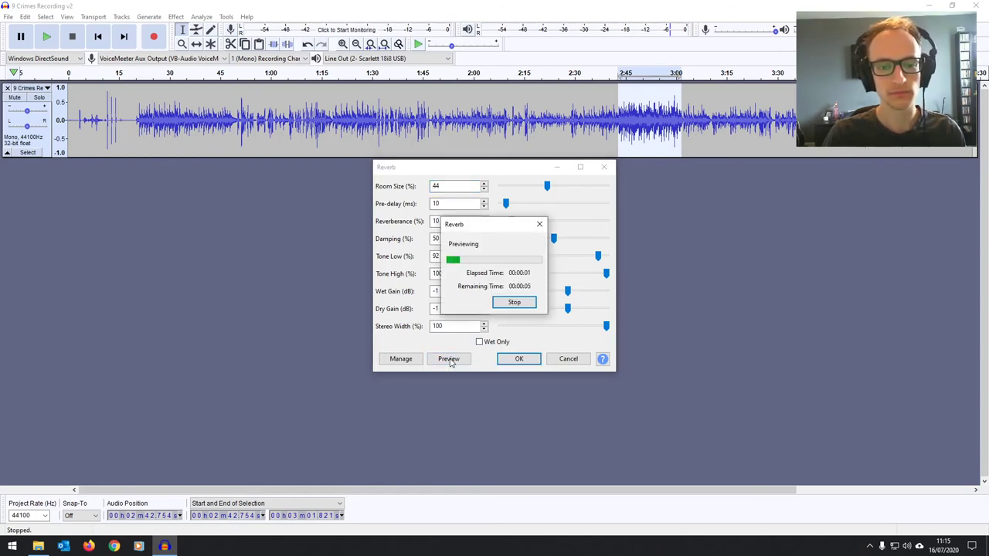
click(511, 303)
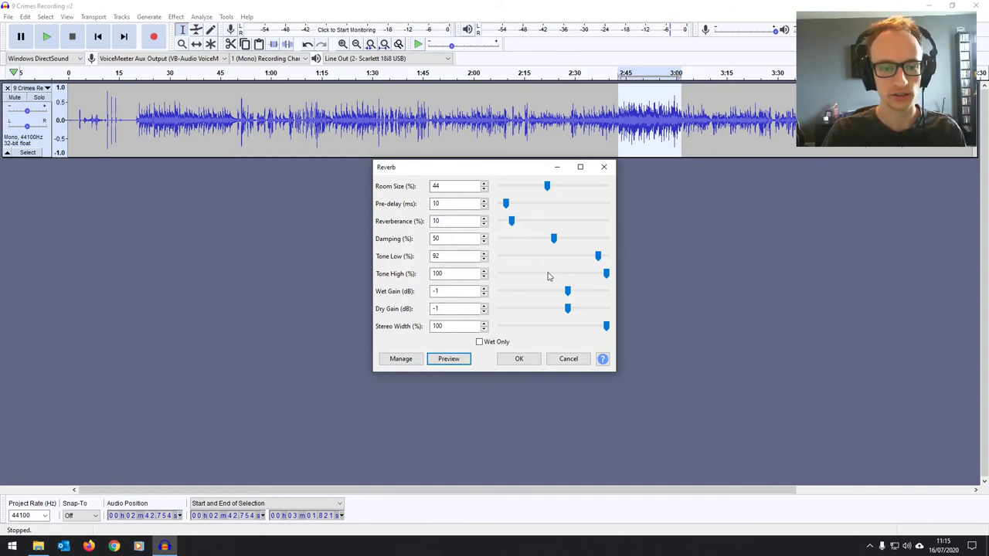
drag(512, 222, 556, 222)
click(461, 359)
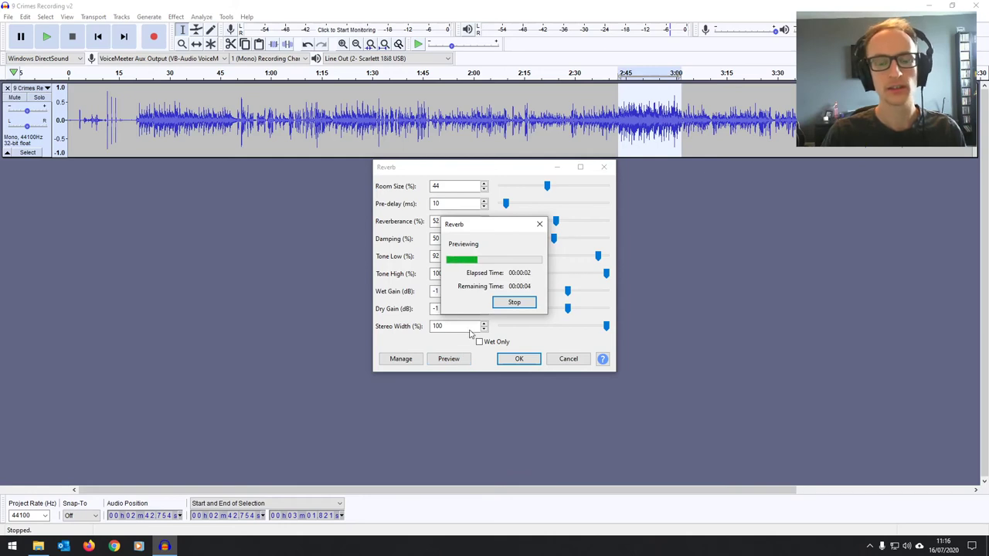
click(518, 306)
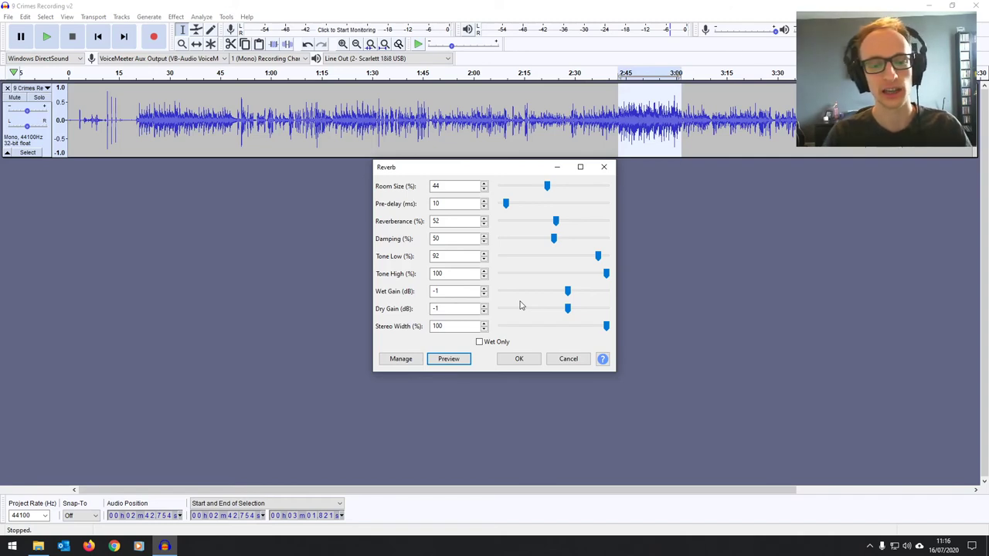
Try a smaller room of about 30 with reverberance around 20 and preview it
drag(547, 186, 533, 190)
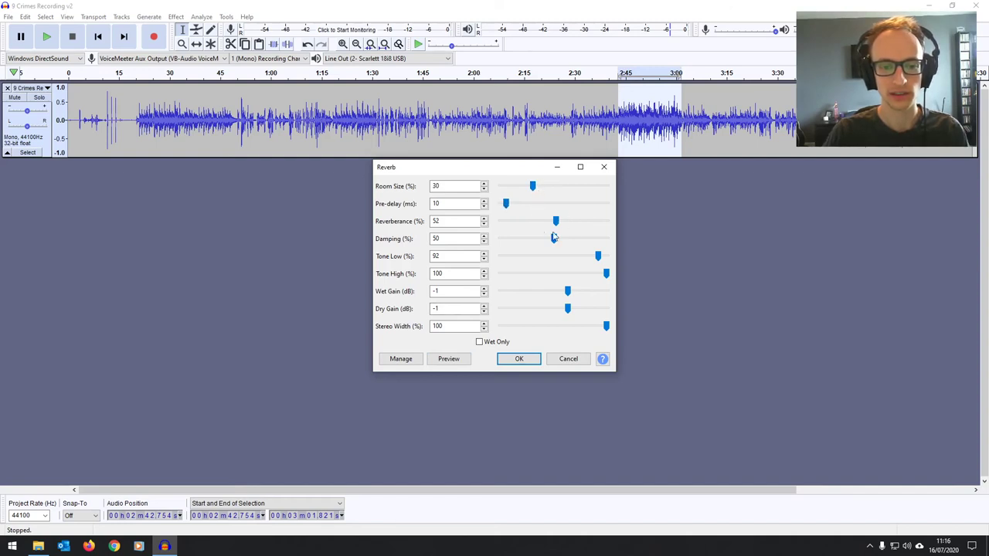
drag(555, 222, 521, 227)
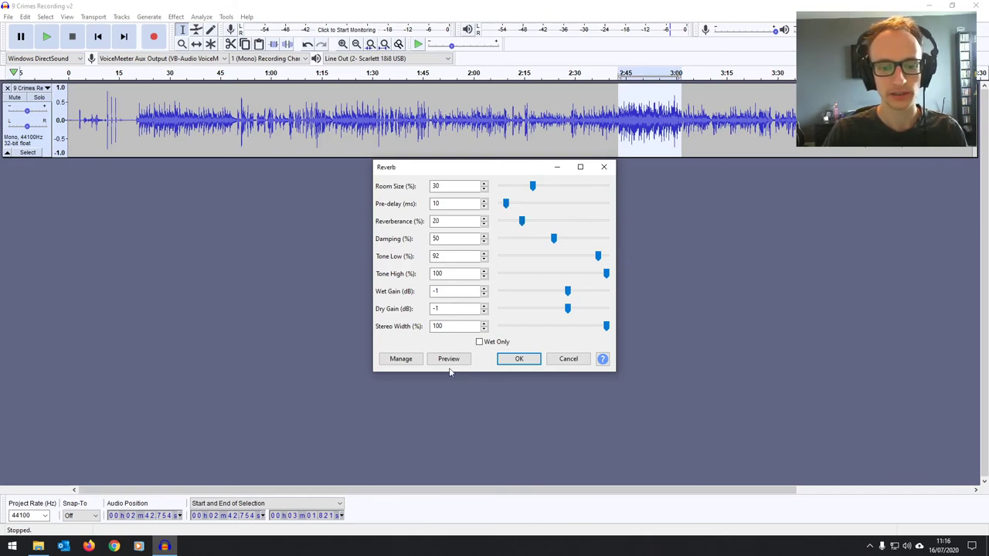
click(452, 360)
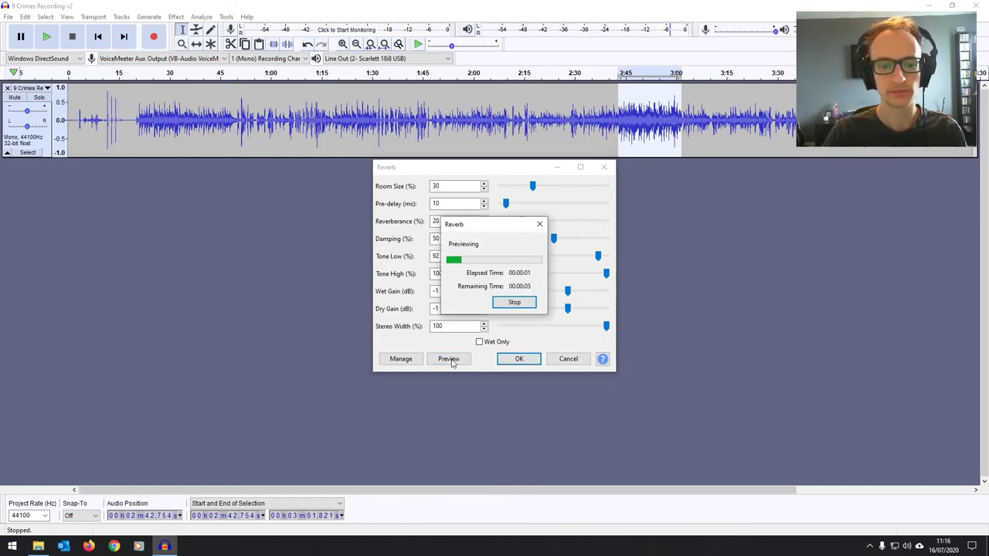
click(502, 302)
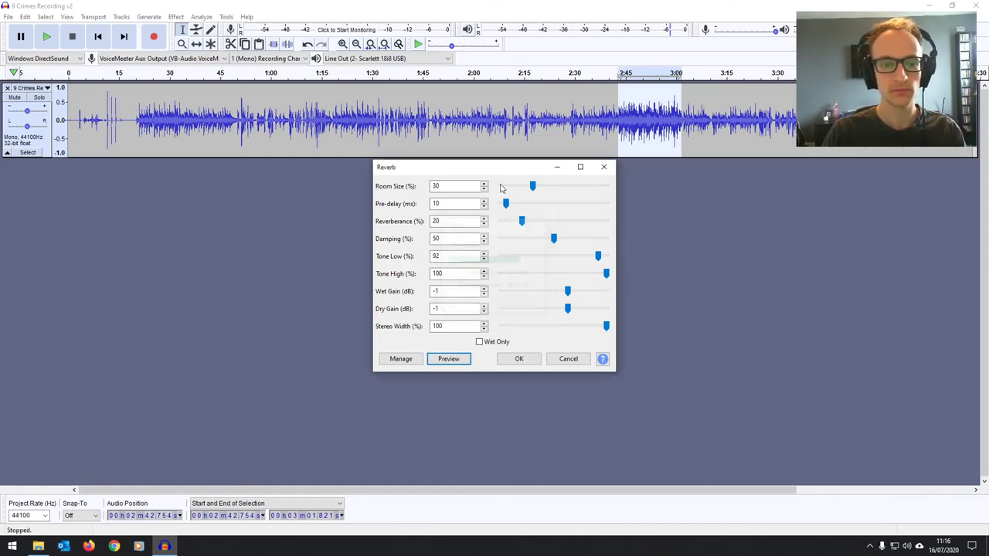
Set room size 47 and reverberance 9, preview, and apply the reverb
drag(532, 186, 556, 200)
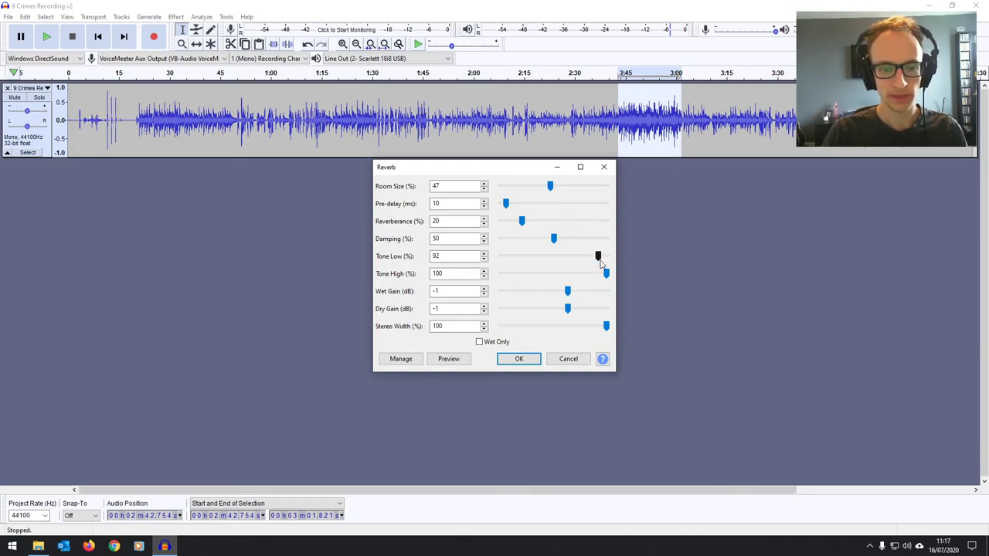
click(458, 360)
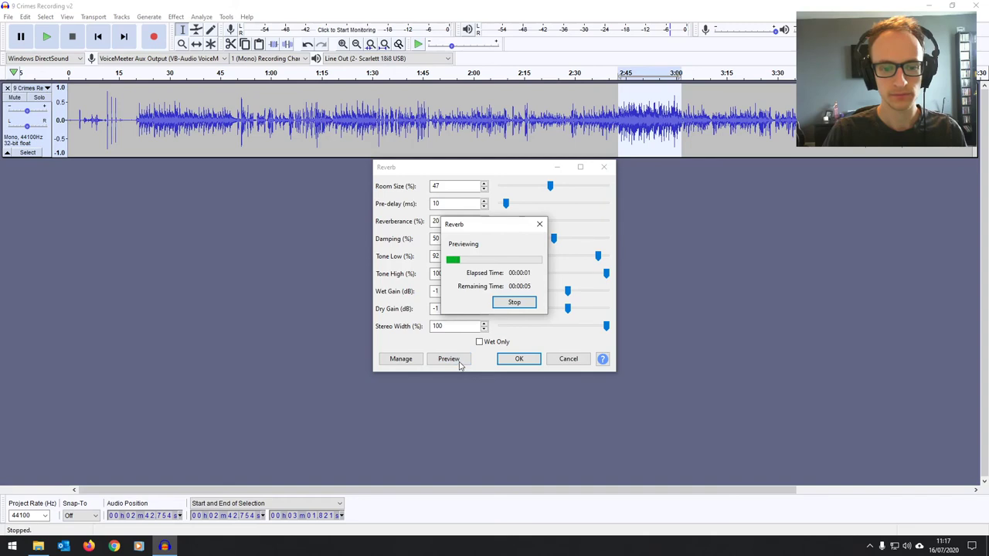
click(511, 303)
drag(521, 221, 508, 223)
click(458, 360)
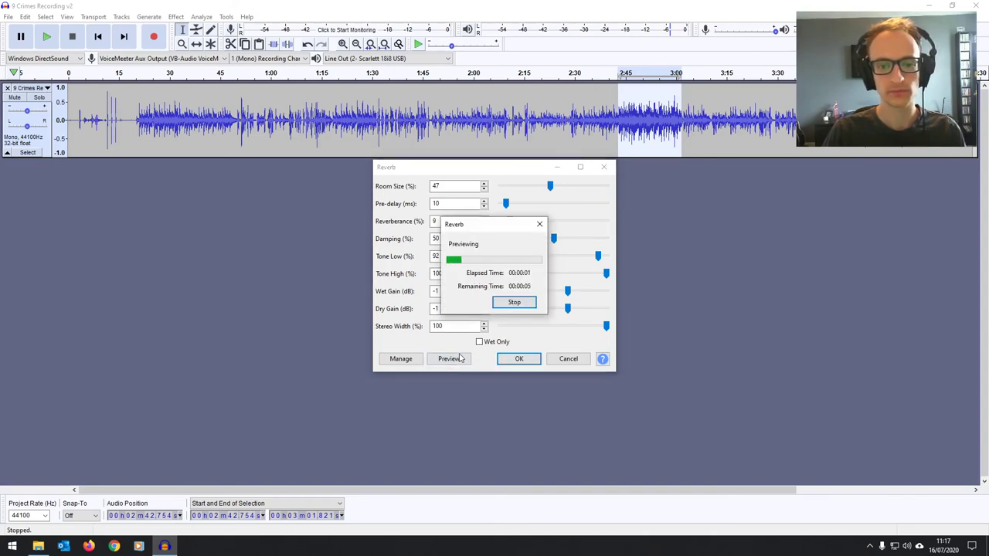
click(514, 303)
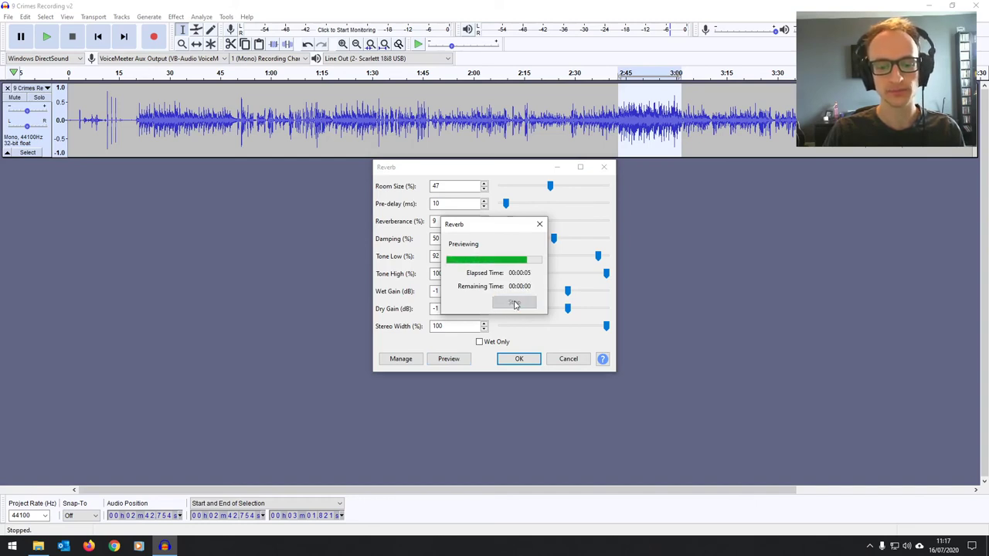
click(517, 358)
Confirm the reverb, then normalize the entire processed track to a -2.0 dB peak
click(618, 86)
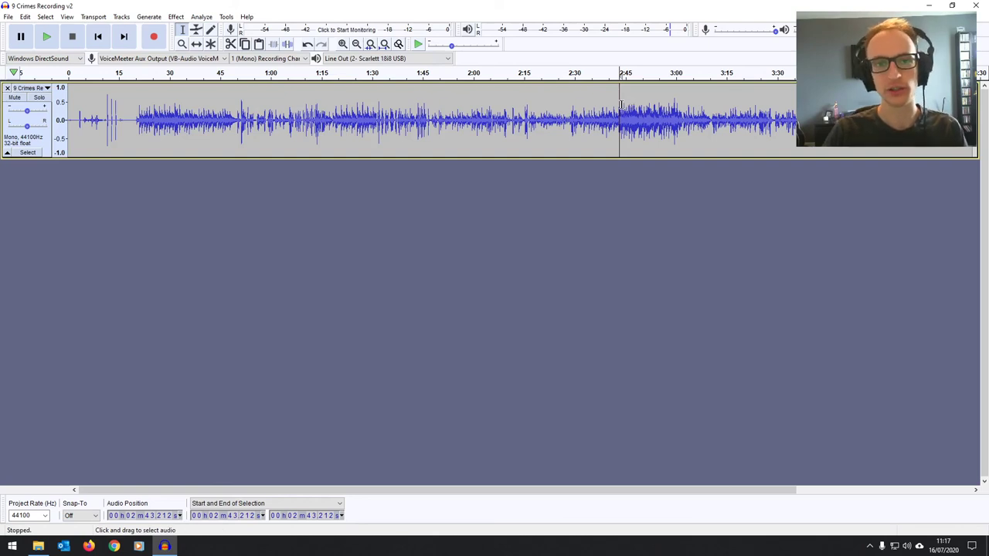
key(ctrl+a)
click(176, 17)
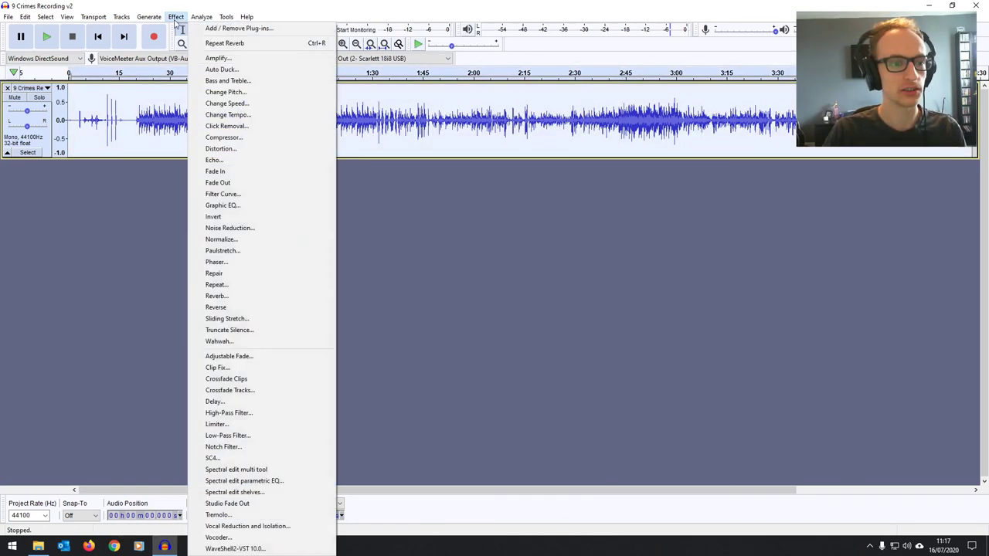
click(231, 238)
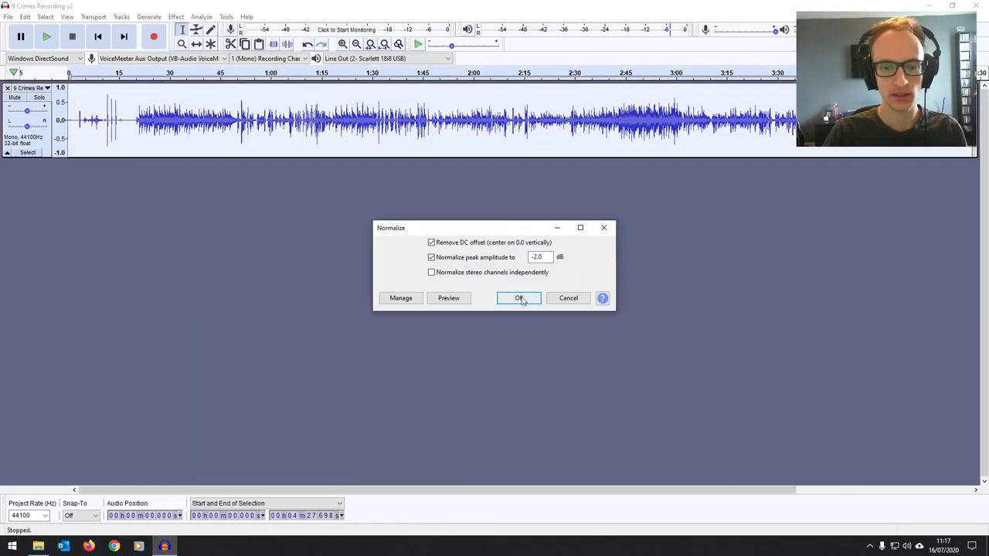
click(522, 298)
click(619, 116)
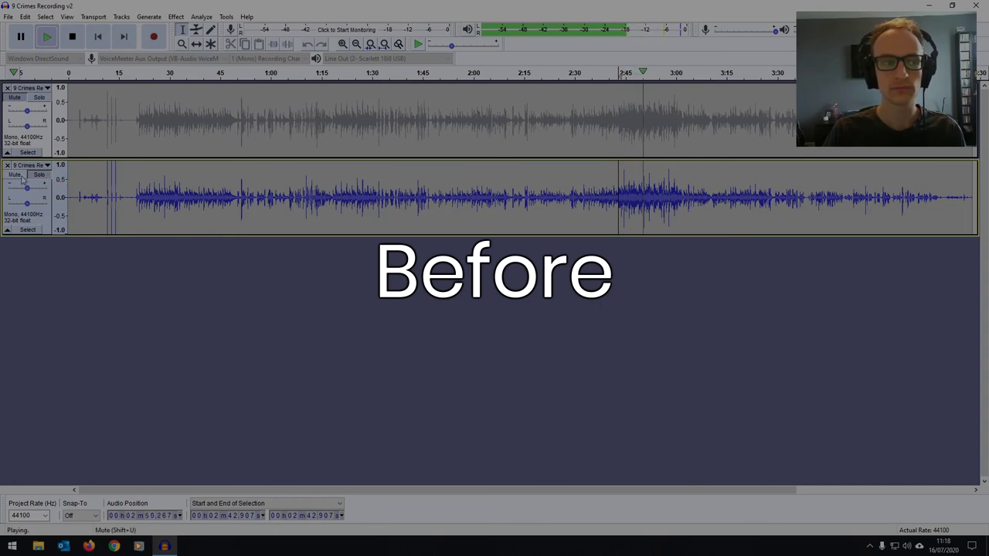
Mute the original copy, unmute the processed track, and play briefly to compare
click(21, 177)
click(14, 97)
key(space)
key(space)
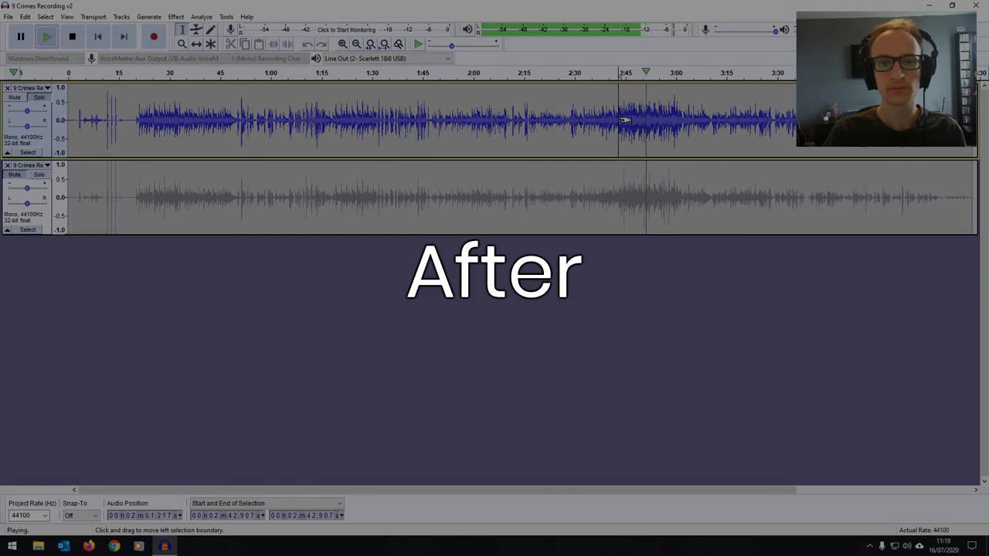
key(space)
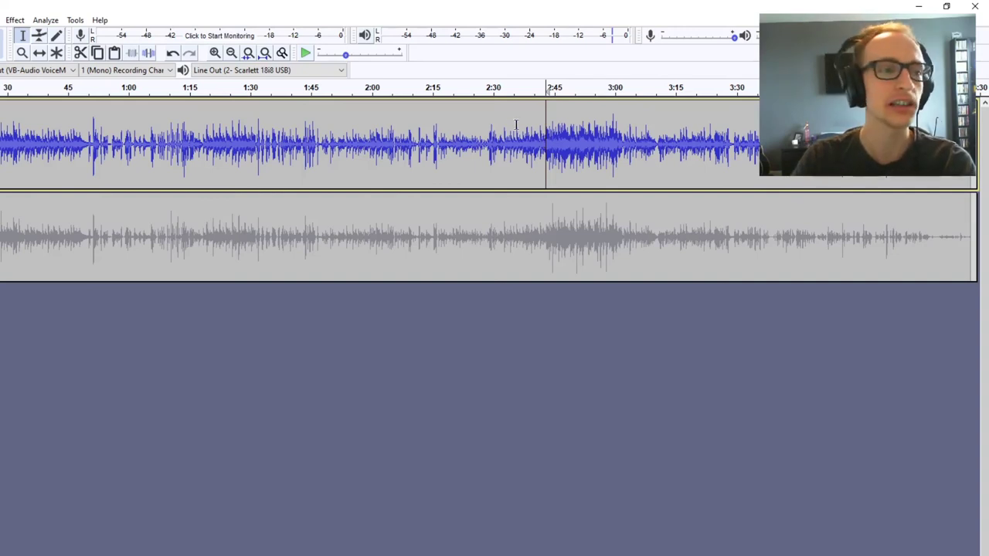
click(15, 21)
click(75, 20)
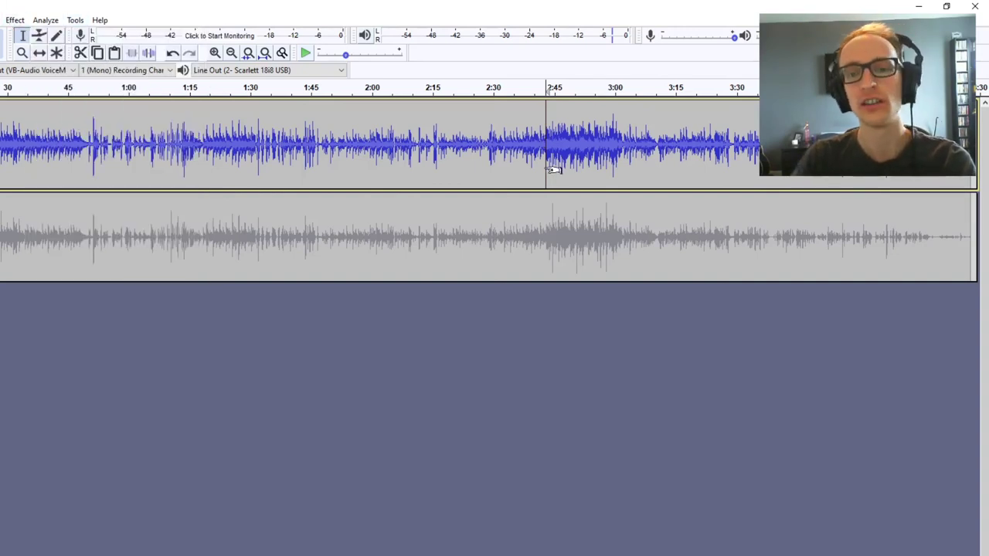